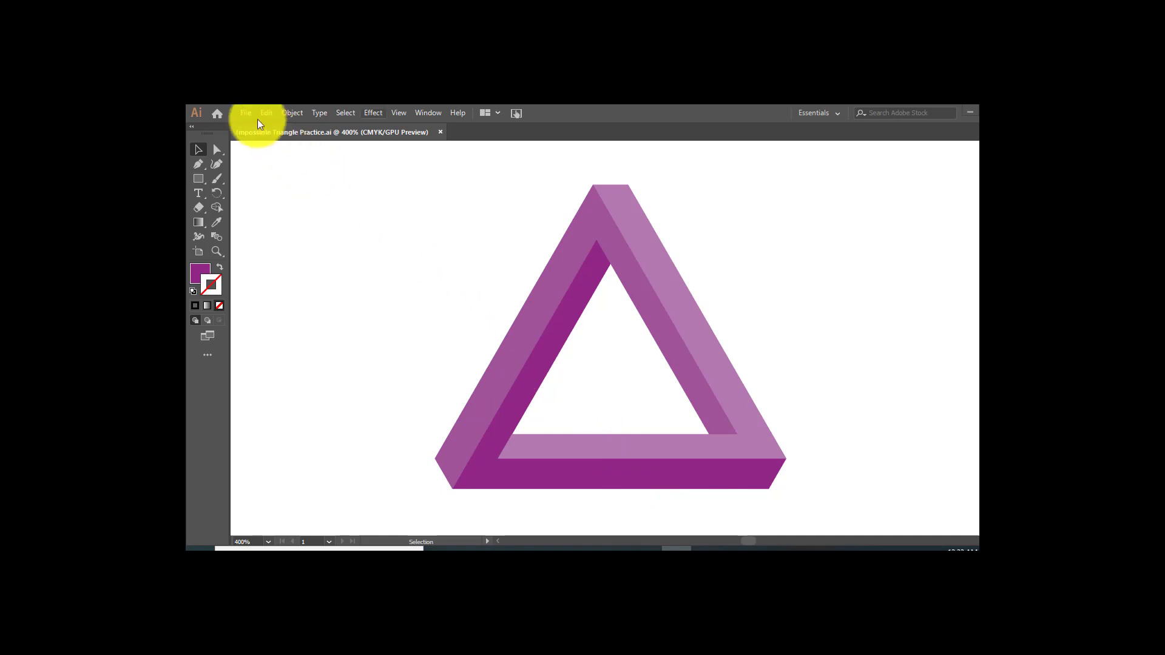
Create a new 2.5 x 2.5 in document with one artboard.
{"action": "left_click", "coordinate": [250, 113]}
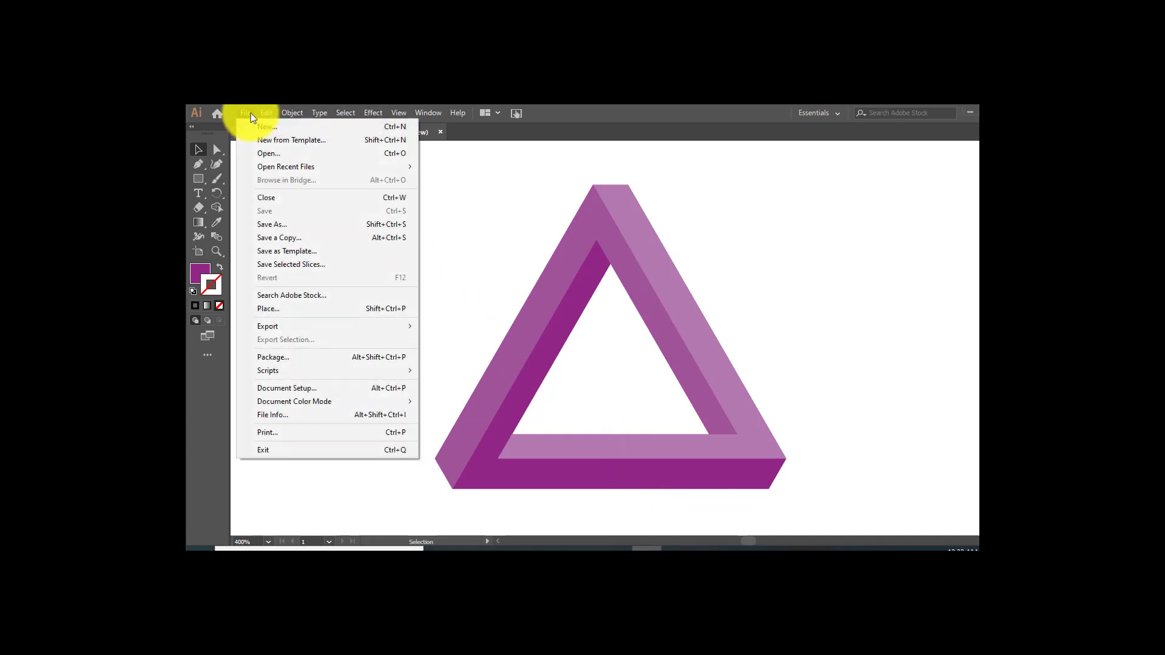
{"action": "left_click", "coordinate": [262, 126]}
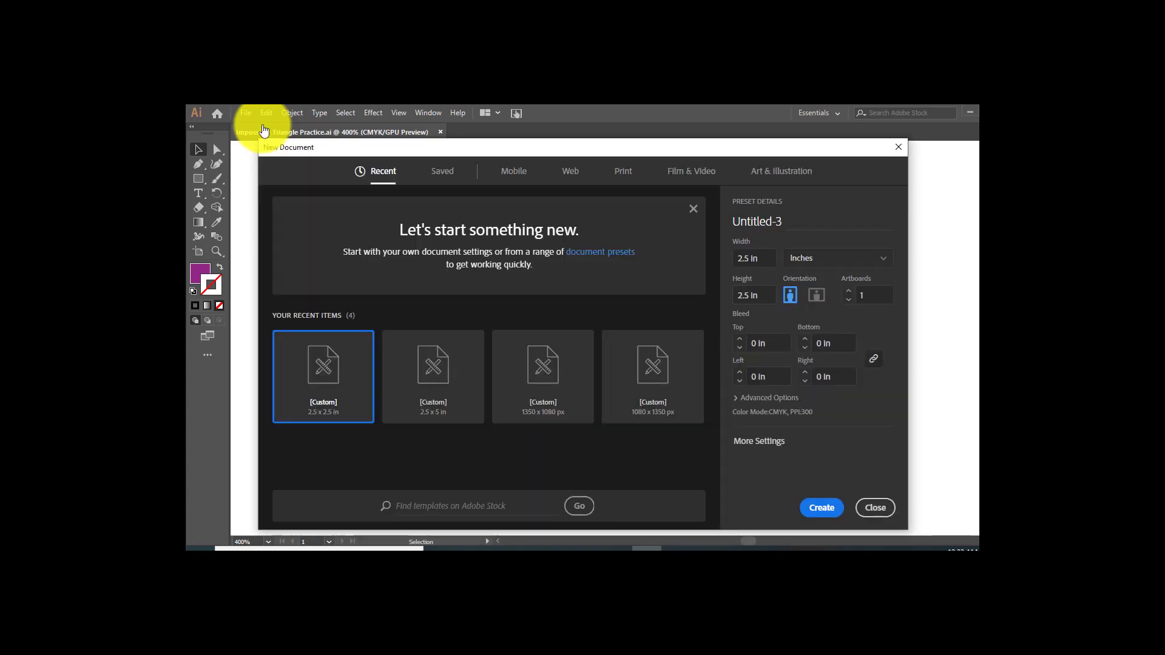
{"action": "left_click", "coordinate": [829, 511]}
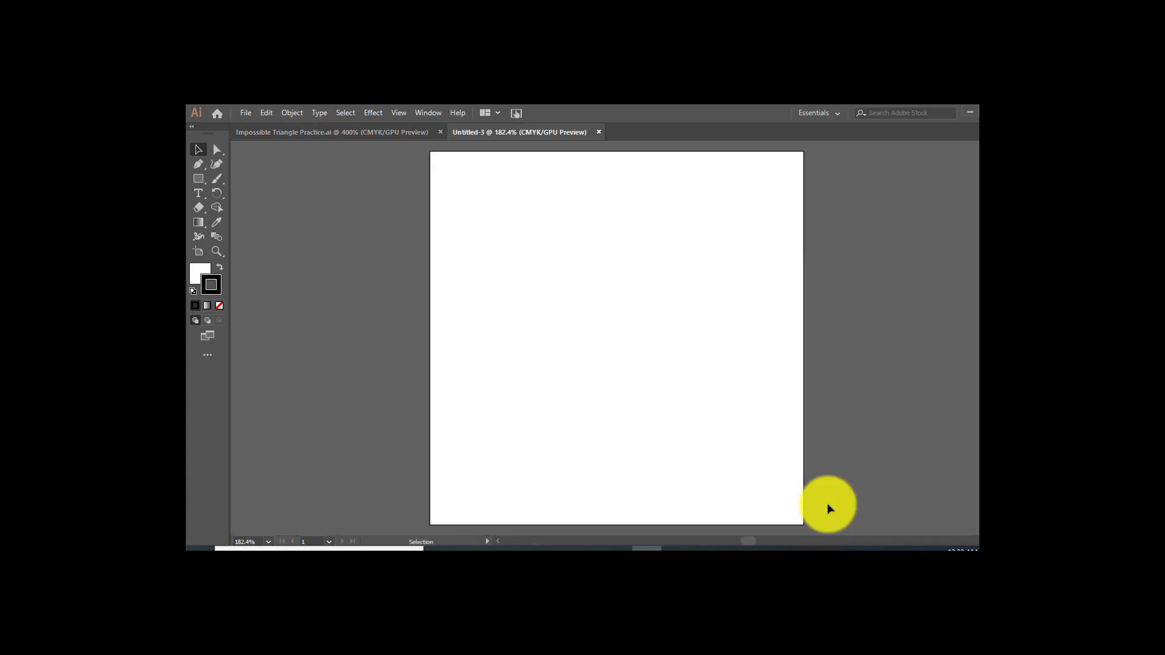
Draw a straight horizontal line across the upper middle of the artboard with the Pen tool.
{"action": "left_click", "coordinate": [197, 165]}
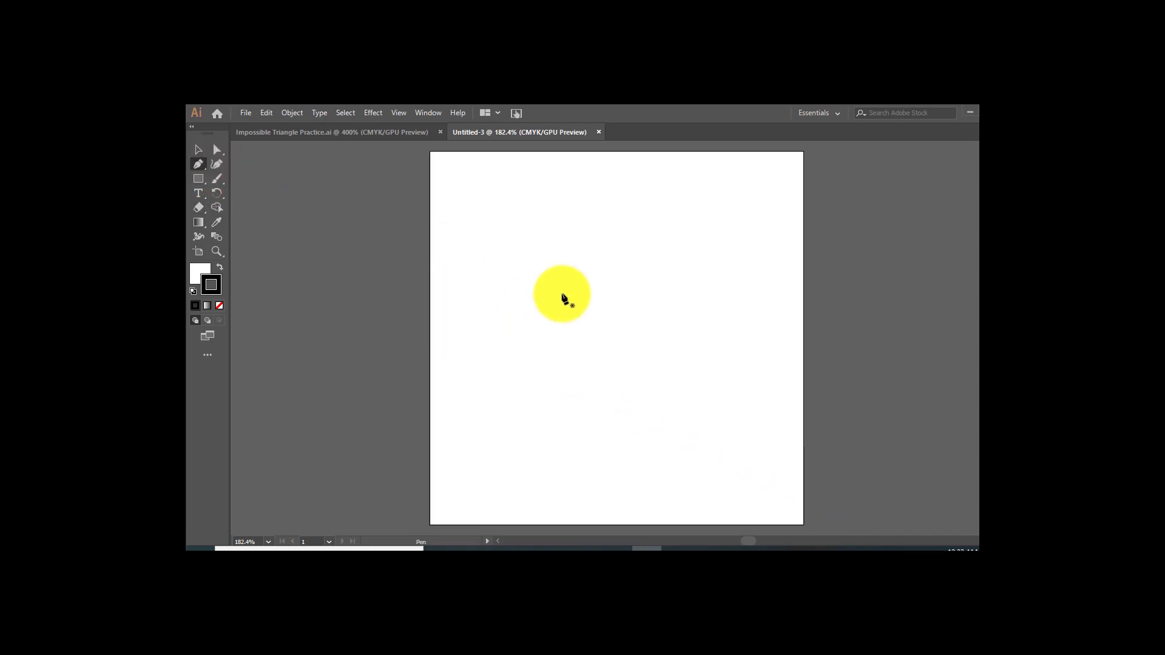
{"action": "left_click_drag", "start_coordinate": [562, 295], "coordinate": [627, 295]}
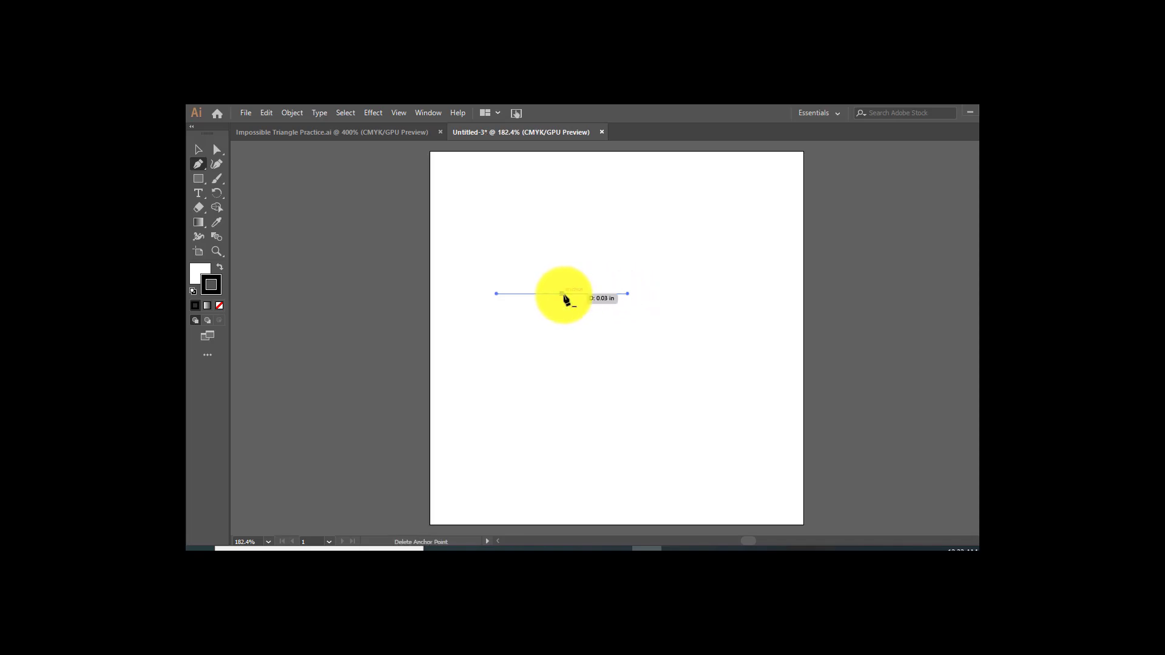
{"action": "left_click", "coordinate": [563, 294]}
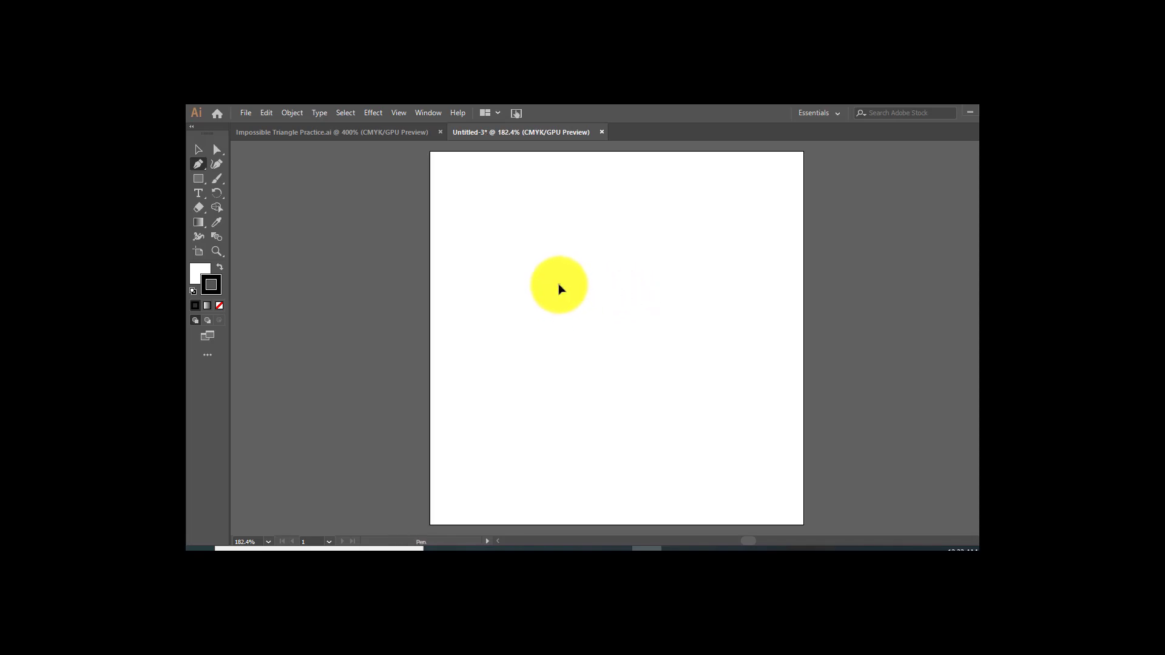
{"action": "left_click", "coordinate": [558, 284]}
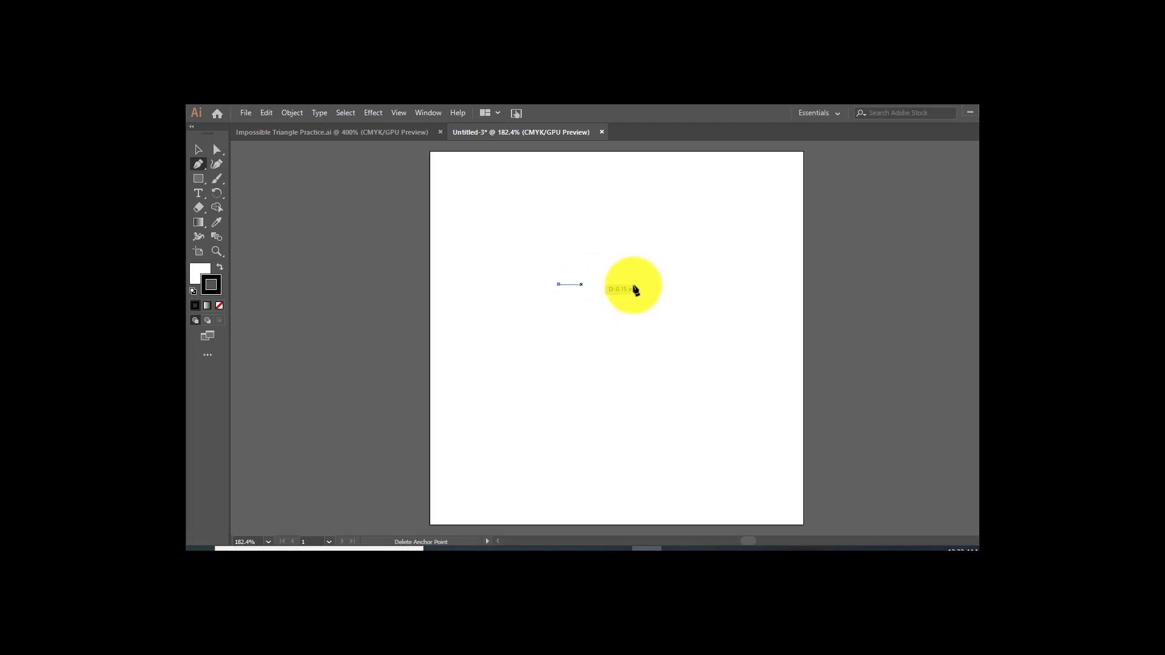
{"action": "left_click", "coordinate": [677, 284]}
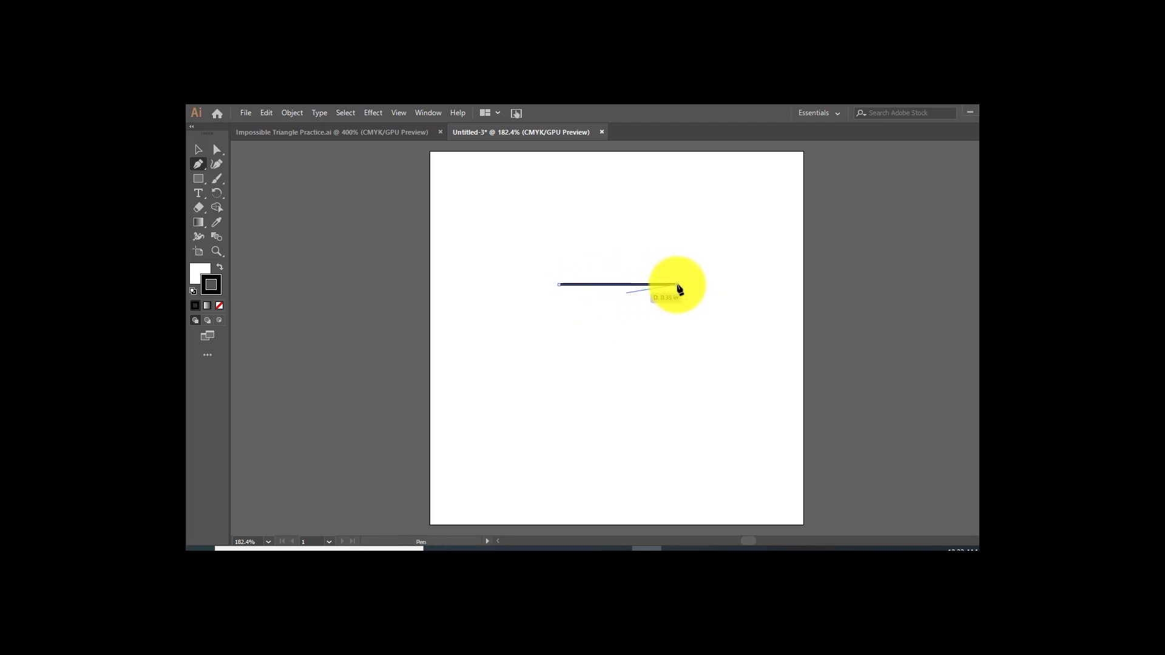
Duplicate the horizontal line twice and place the two copies closely below the original.
{"action": "left_click", "coordinate": [198, 149]}
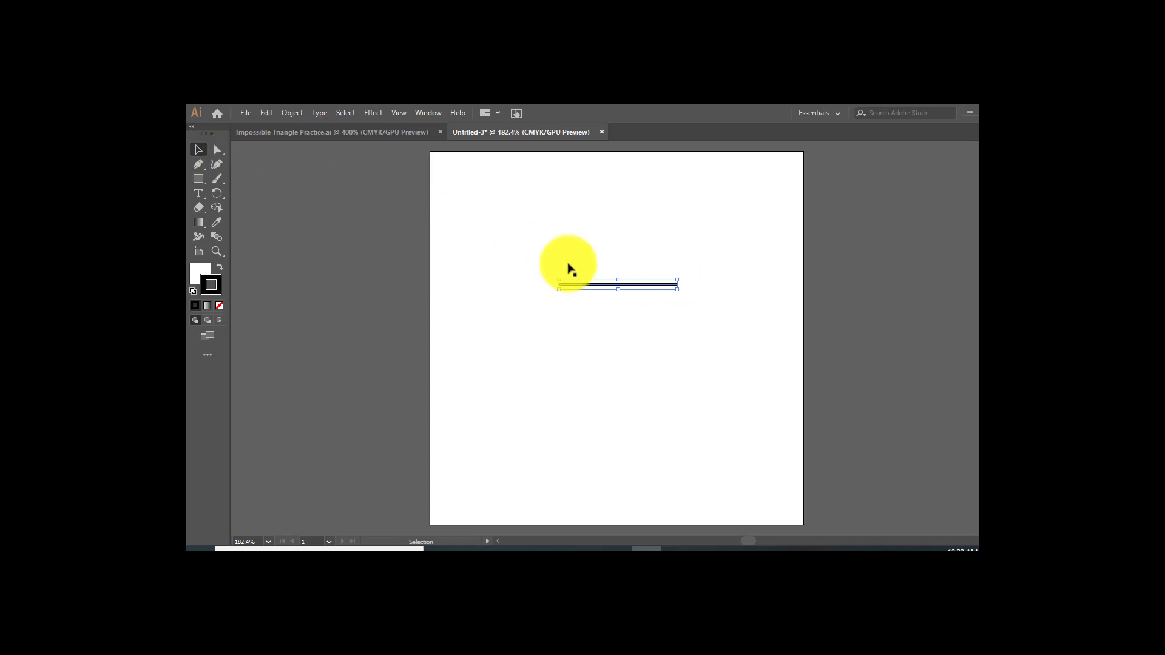
{"action": "left_click", "coordinate": [630, 284]}
{"action": "key", "text": "ctrl+c"}
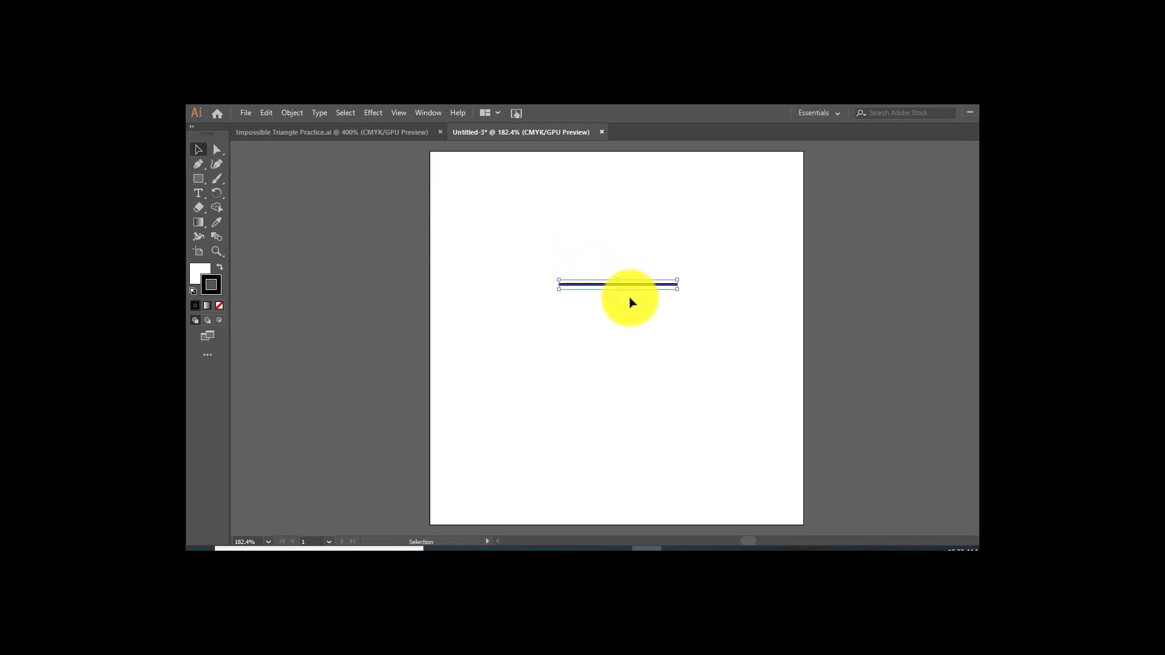
{"action": "left_click", "coordinate": [630, 298]}
{"action": "key", "text": "ctrl+v"}
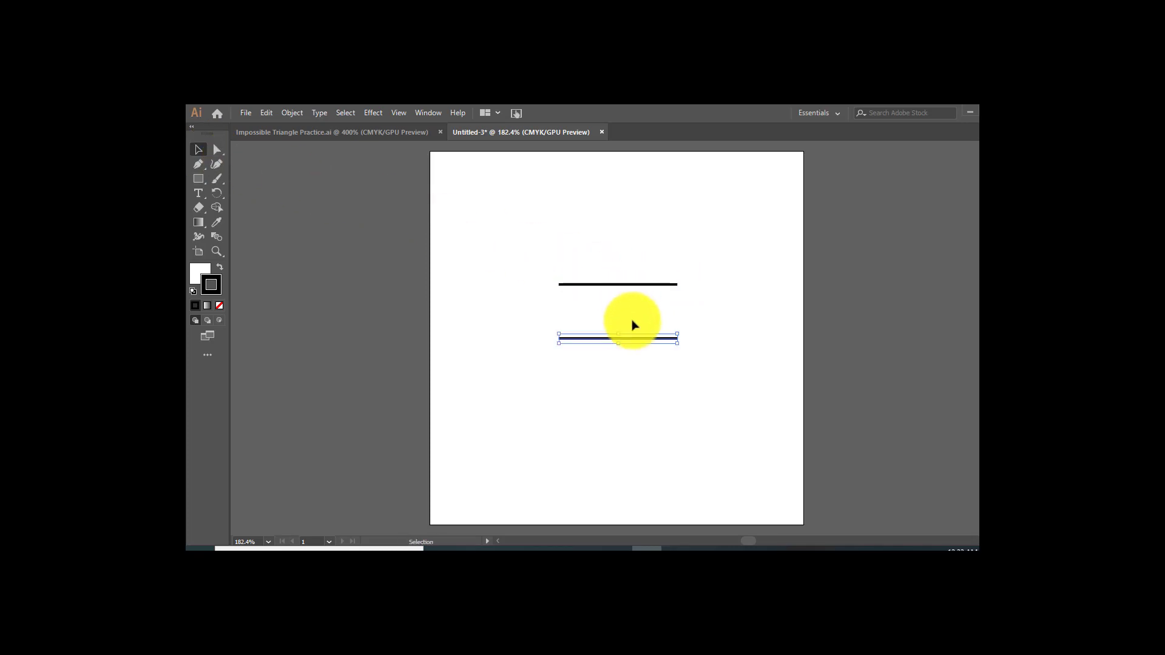
{"action": "left_click", "coordinate": [637, 359], "text": "ctrl"}
{"action": "left_click_drag", "start_coordinate": [632, 338], "coordinate": [632, 299]}
{"action": "left_click_drag", "start_coordinate": [630, 339], "coordinate": [631, 315]}
{"action": "left_click", "coordinate": [707, 346]}
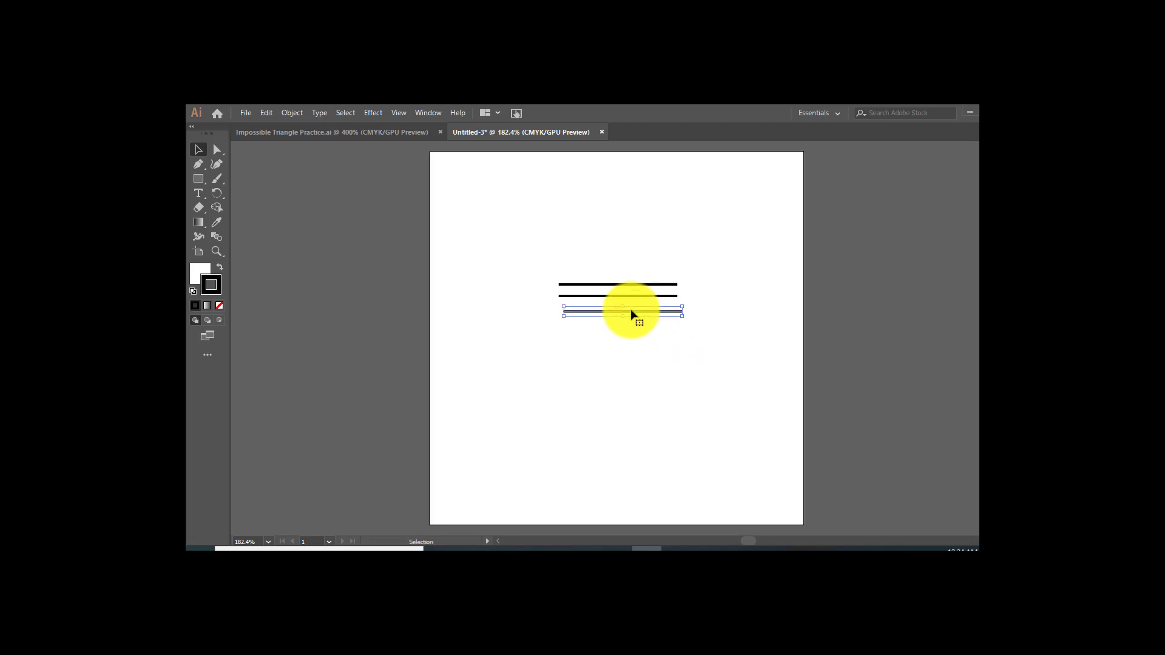
Adjust the three horizontal lines so they are evenly spaced with their ends aligned.
{"action": "key", "text": "ctrl+equal"}
{"action": "key", "text": "ctrl+equal"}
{"action": "key", "text": "ctrl+equal"}
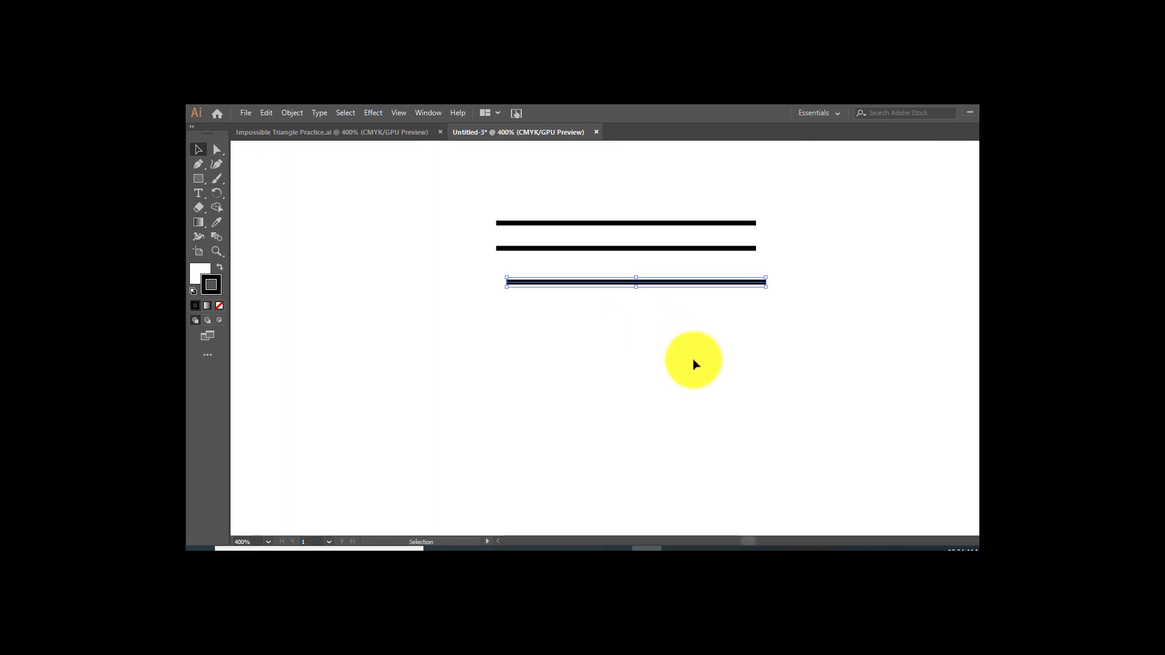
{"action": "key", "text": "ctrl+equal"}
{"action": "scroll", "coordinate": [698, 367], "scroll_direction": "up", "scroll_amount": 5}
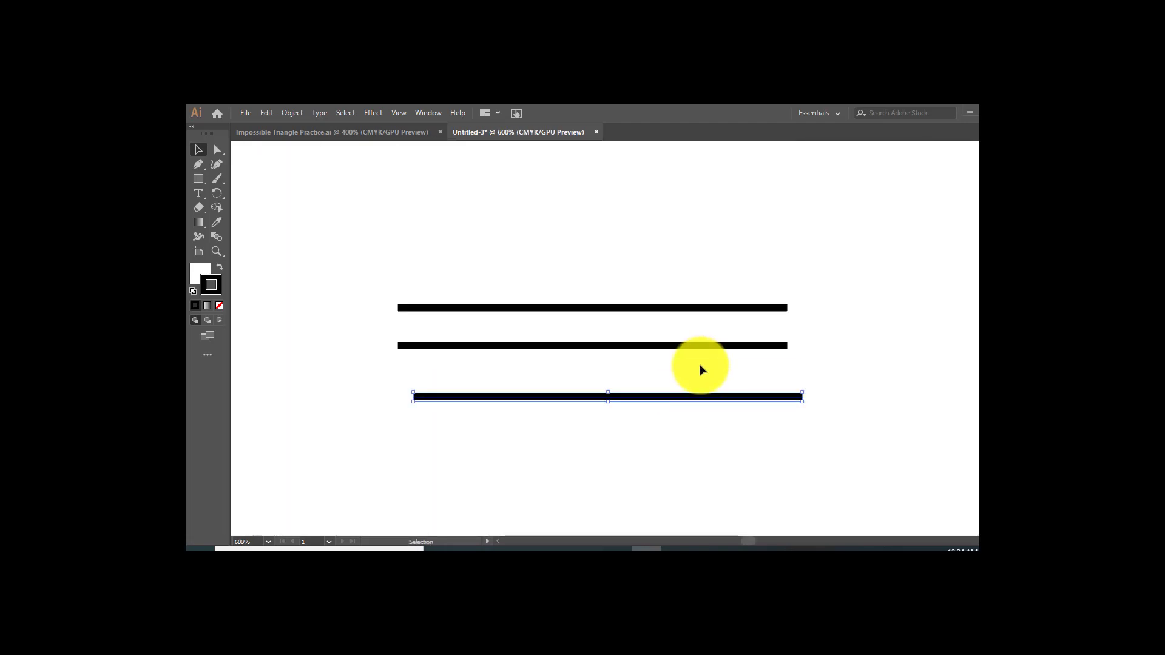
{"action": "left_click_drag", "start_coordinate": [583, 399], "coordinate": [604, 343]}
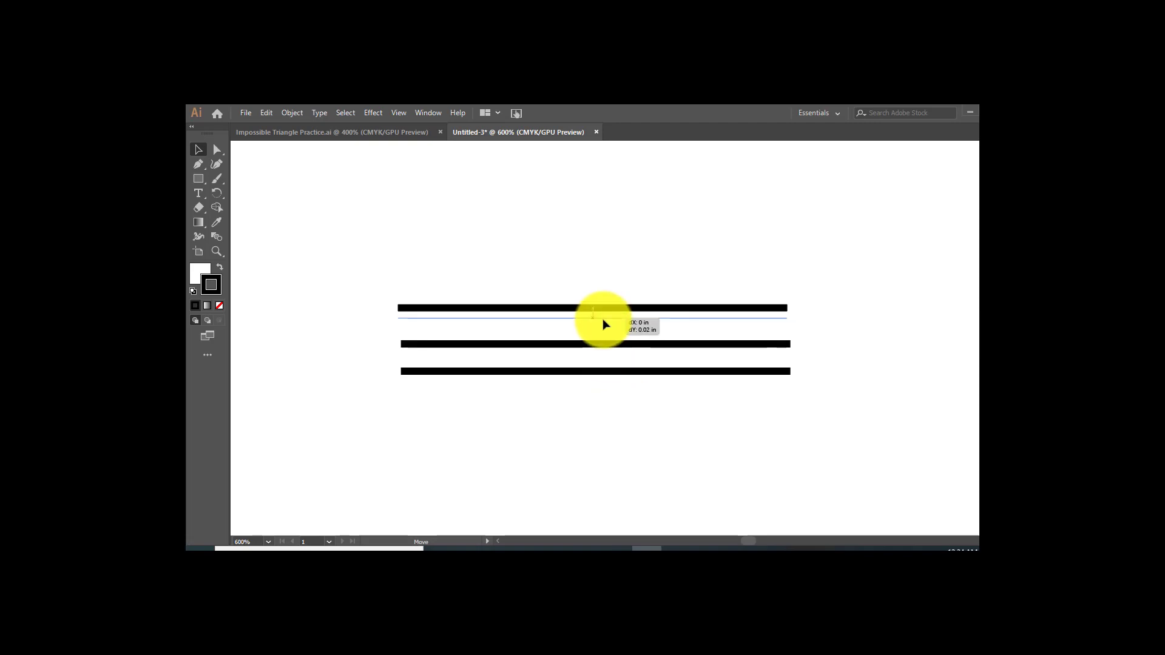
{"action": "left_click_drag", "start_coordinate": [603, 318], "coordinate": [604, 322]}
{"action": "left_click", "coordinate": [604, 405]}
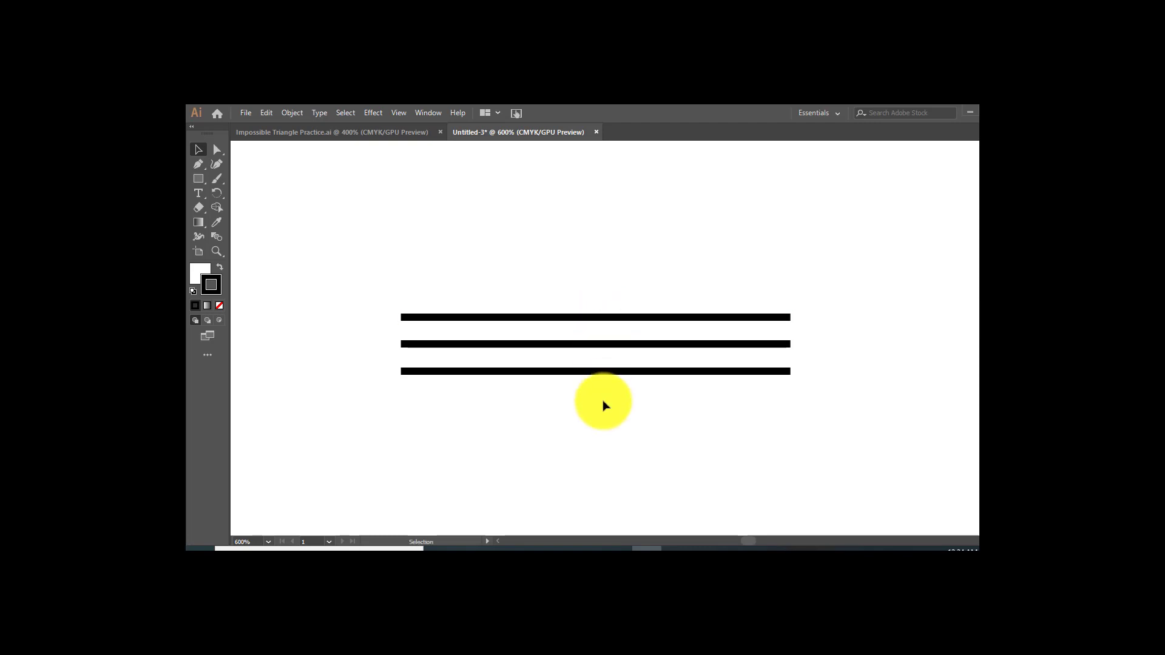
Group the three horizontal lines and move the group straight down to make room above it.
{"action": "left_click", "coordinate": [529, 318]}
{"action": "left_click", "coordinate": [530, 344], "text": "shift"}
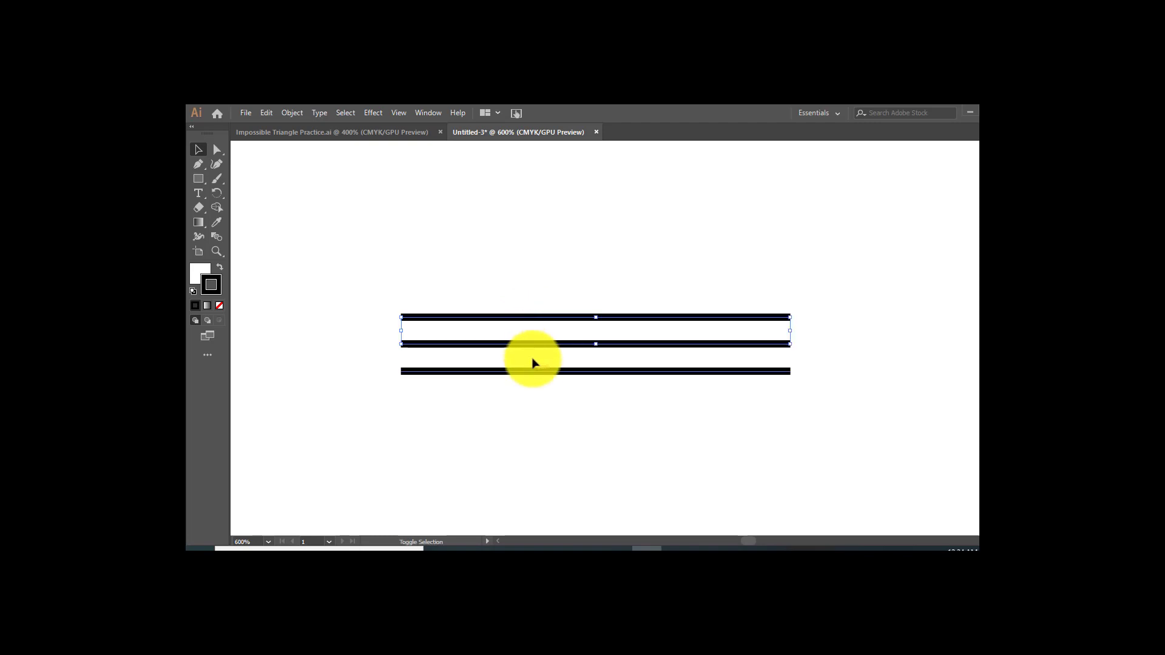
{"action": "left_click", "coordinate": [533, 371], "text": "shift"}
{"action": "right_click", "coordinate": [536, 374]}
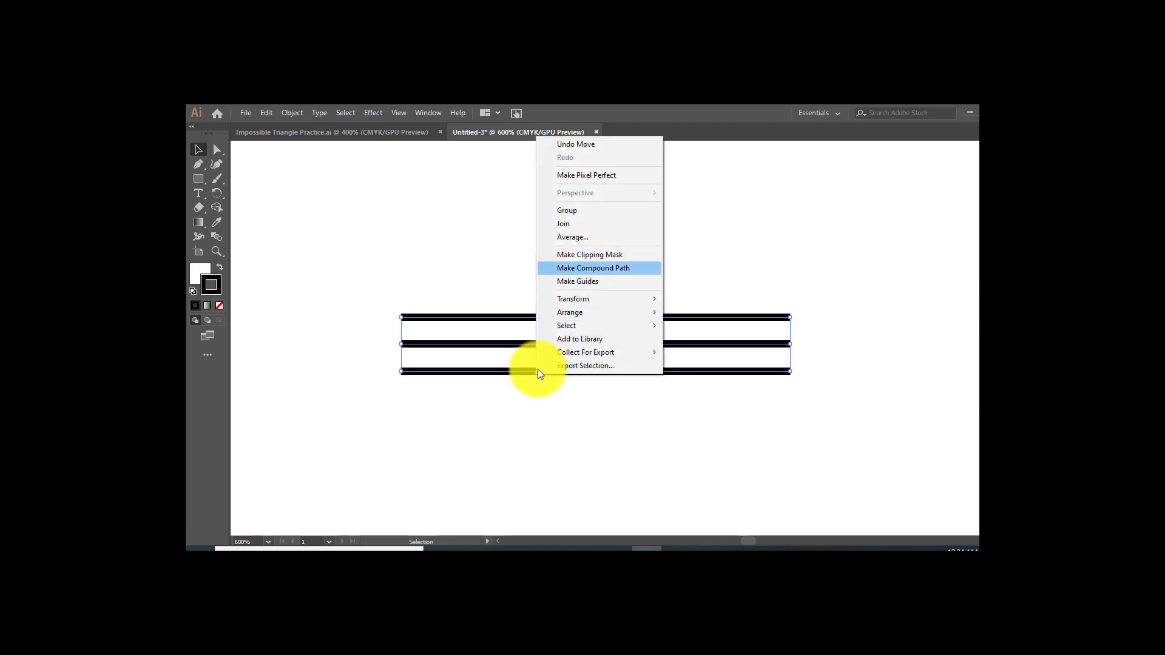
{"action": "left_click", "coordinate": [581, 216]}
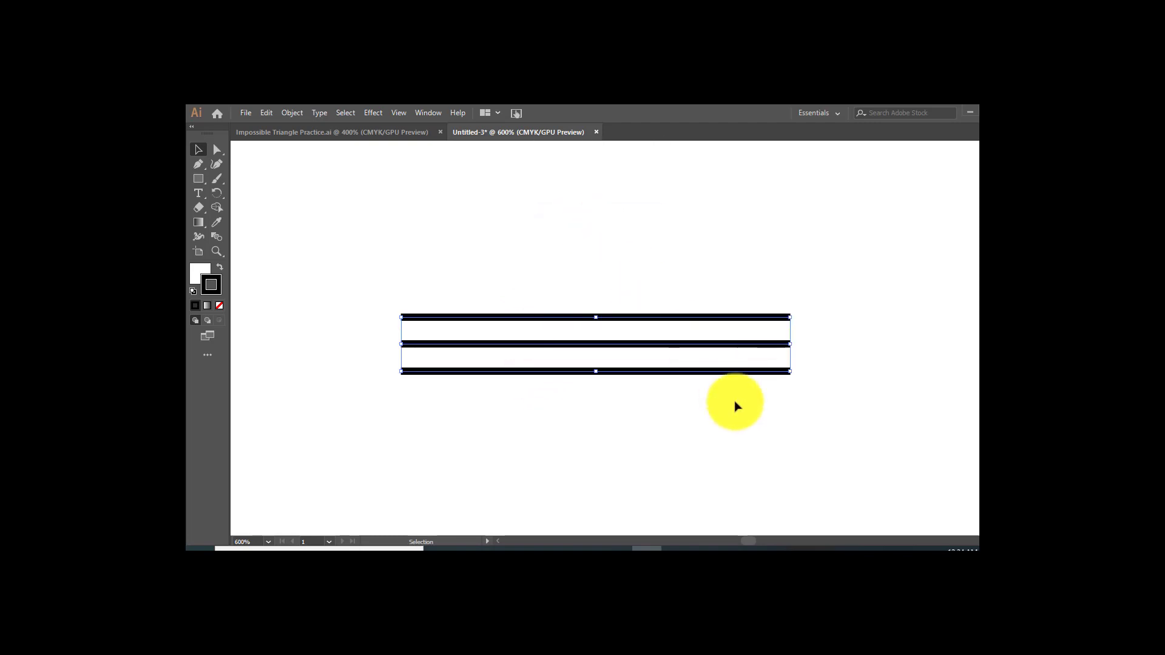
{"action": "key", "text": "shift+Down"}
{"action": "key", "text": "shift+Down"}
{"action": "key", "text": "shift+Down"}
{"action": "left_click", "coordinate": [769, 356]}
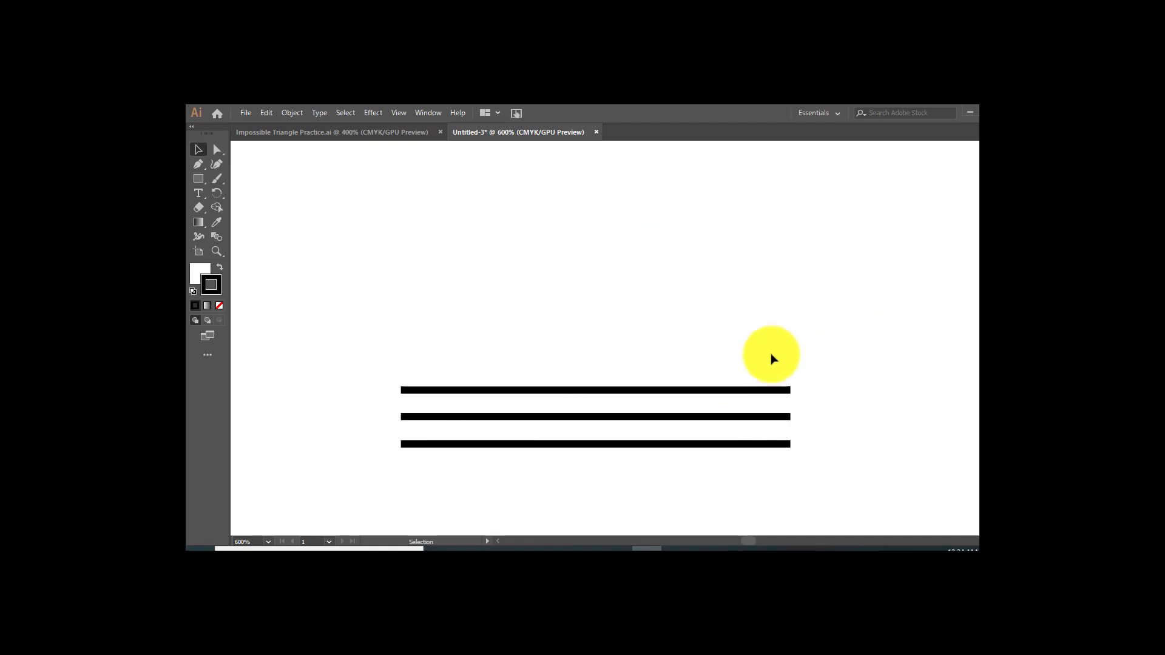
Make a copy of the line group rotated 120° and move it up to form the triangle's right side.
{"action": "left_click", "coordinate": [675, 391]}
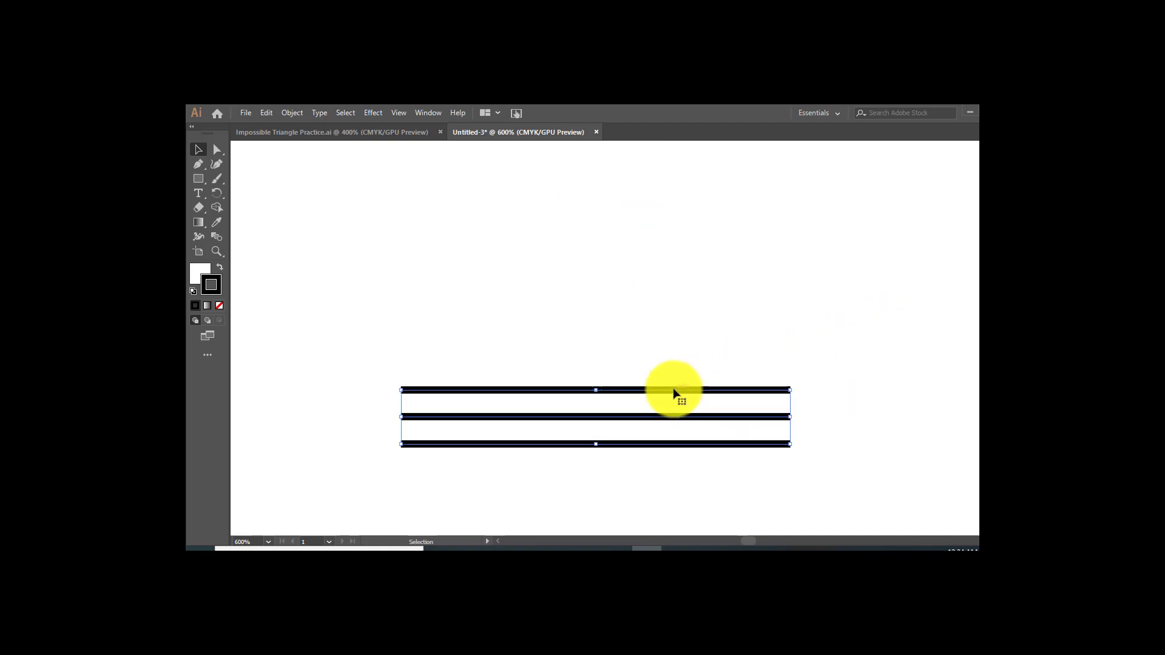
{"action": "right_click", "coordinate": [674, 390]}
{"action": "mouse_move", "coordinate": [744, 313]}
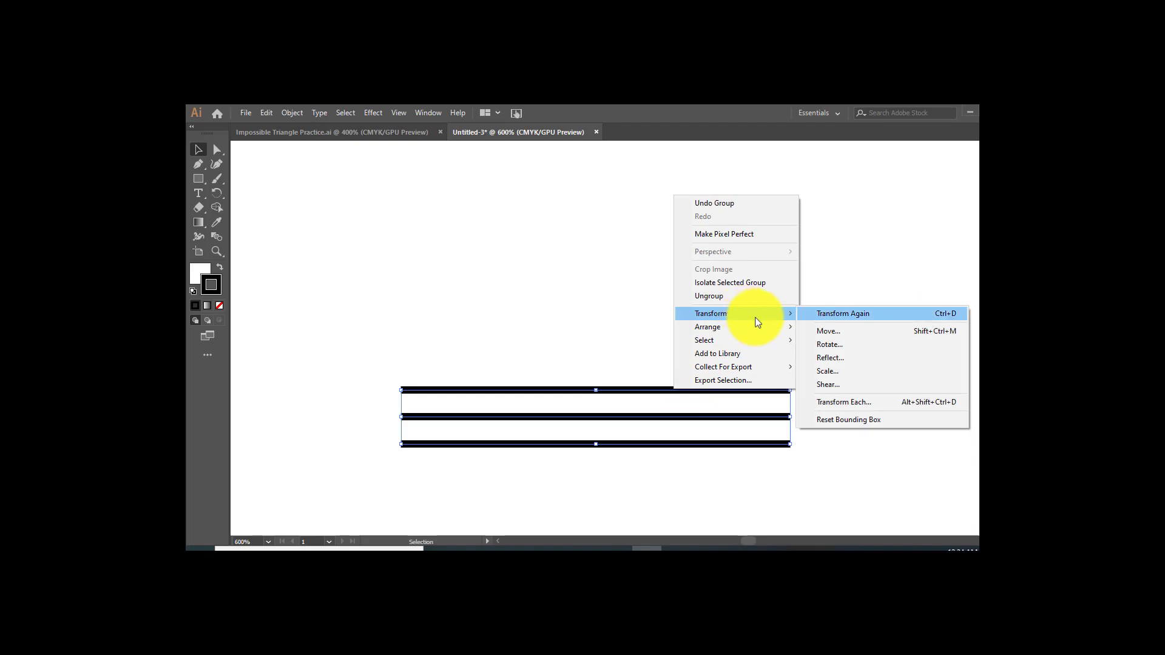
{"action": "left_click", "coordinate": [835, 350]}
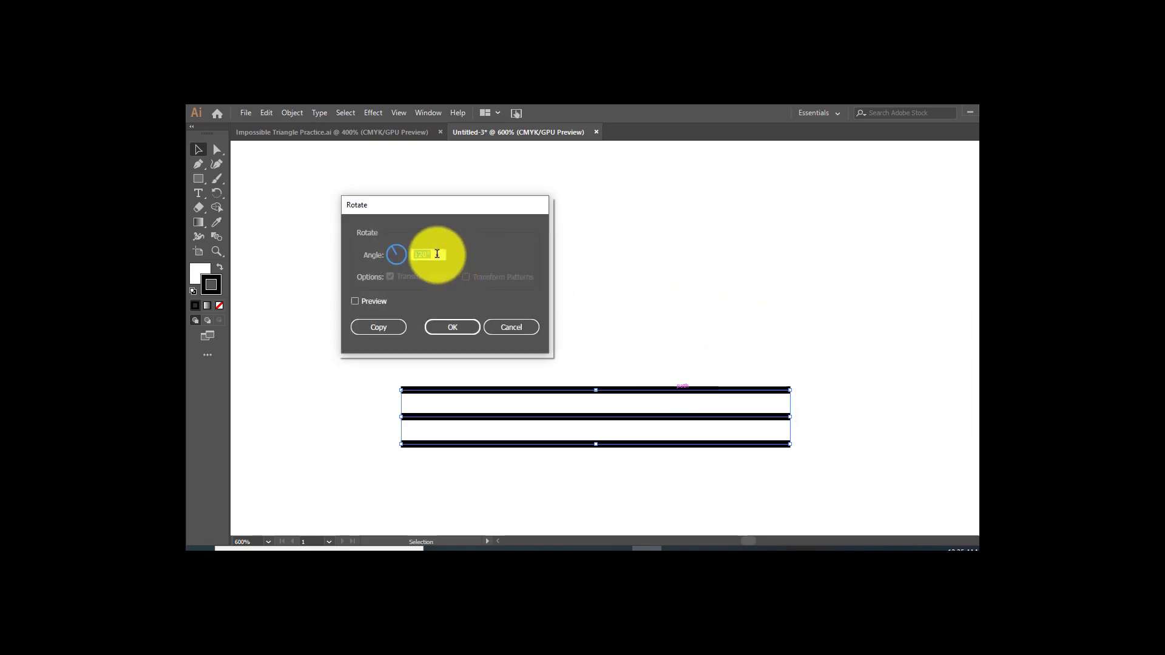
{"action": "left_click", "coordinate": [381, 328]}
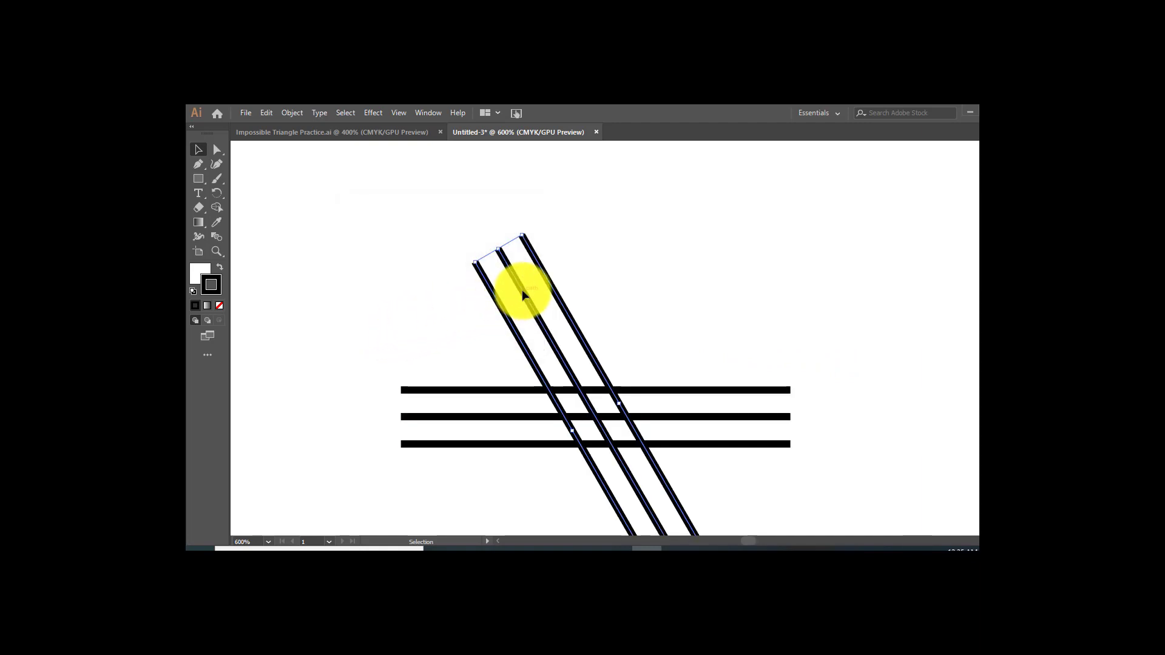
{"action": "left_click_drag", "start_coordinate": [523, 291], "coordinate": [587, 176]}
{"action": "scroll", "coordinate": [586, 172], "scroll_direction": "up", "scroll_amount": 2}
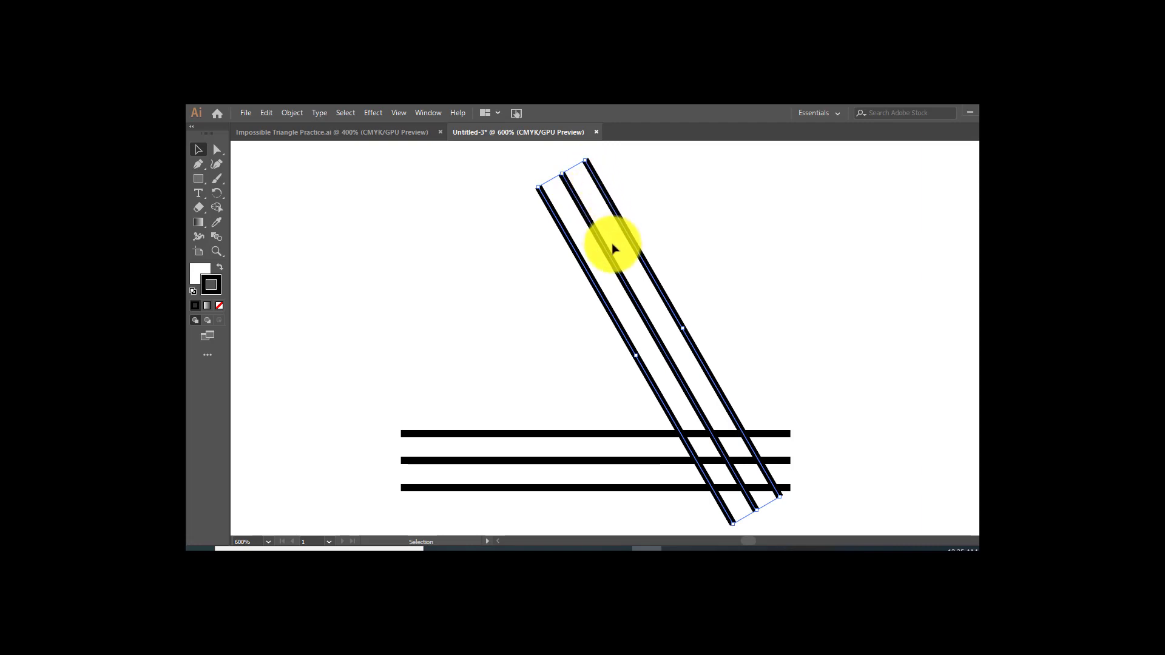
Make another copy rotated 120° from the slanted group and move it across to form the triangle's left side.
{"action": "right_click", "coordinate": [632, 298]}
{"action": "mouse_move", "coordinate": [679, 422]}
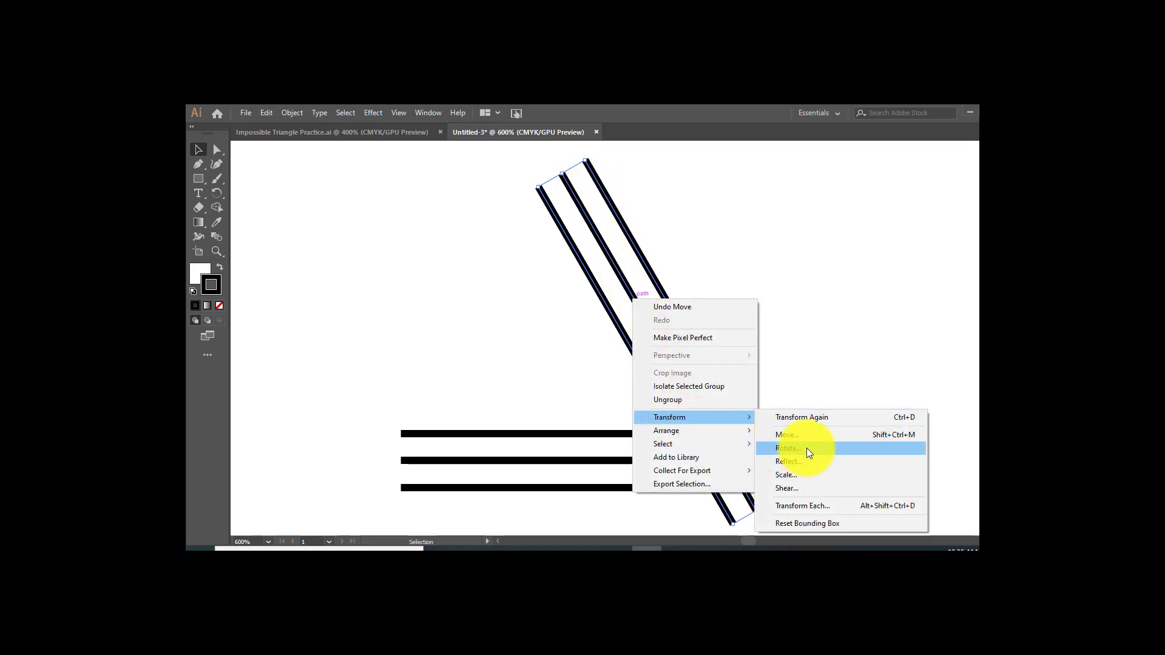
{"action": "left_click", "coordinate": [789, 448]}
{"action": "left_click", "coordinate": [380, 329]}
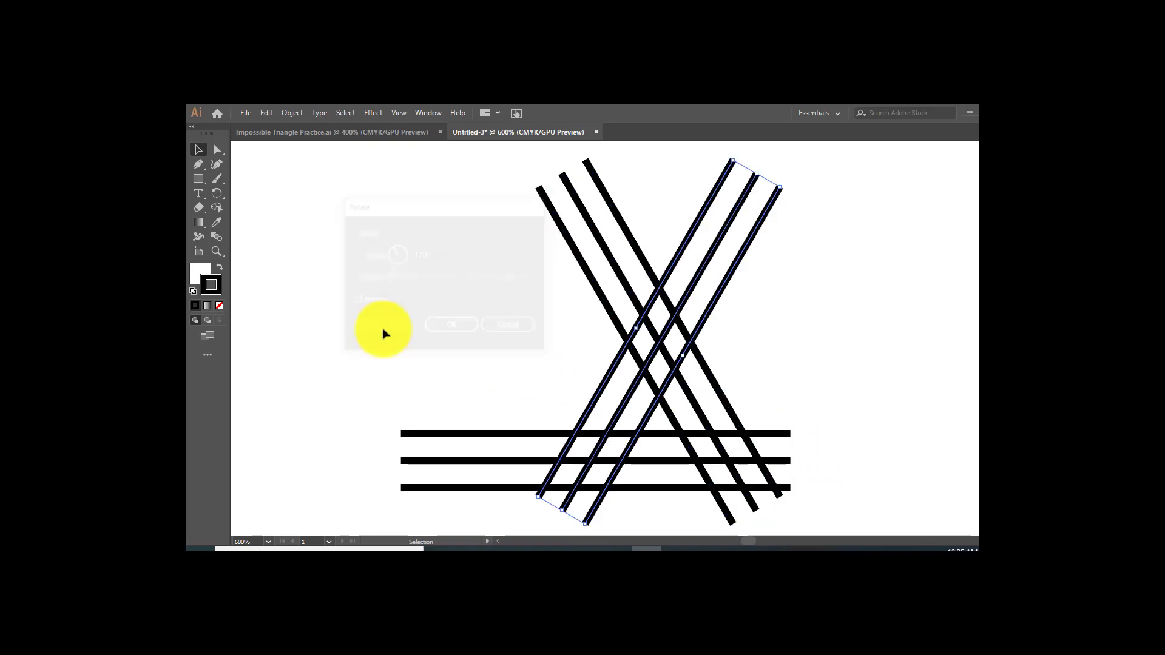
{"action": "left_click_drag", "start_coordinate": [621, 345], "coordinate": [502, 349]}
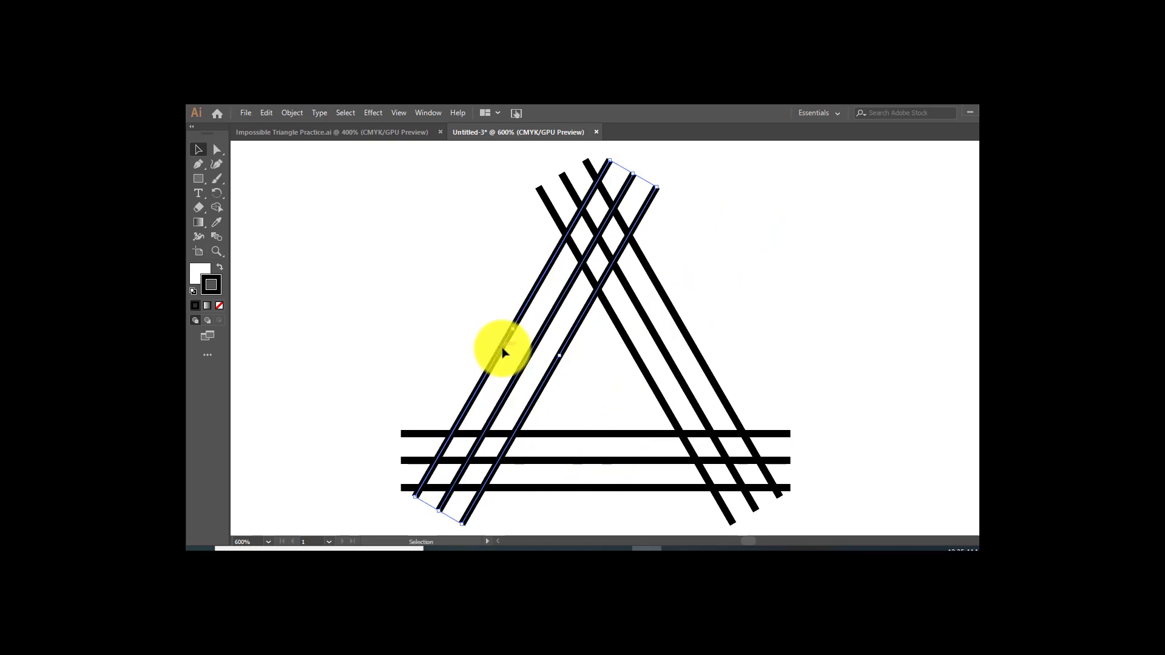
{"action": "left_click", "coordinate": [783, 312]}
{"action": "scroll", "coordinate": [801, 319], "scroll_direction": "down", "scroll_amount": 1}
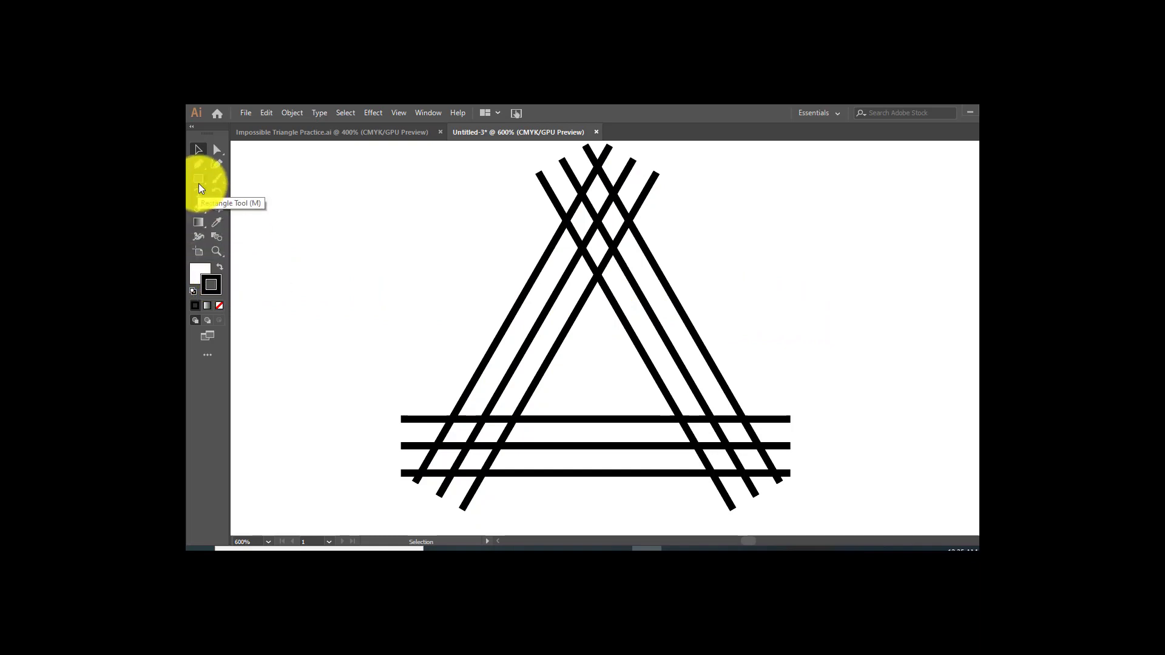
{"action": "left_click", "coordinate": [201, 168]}
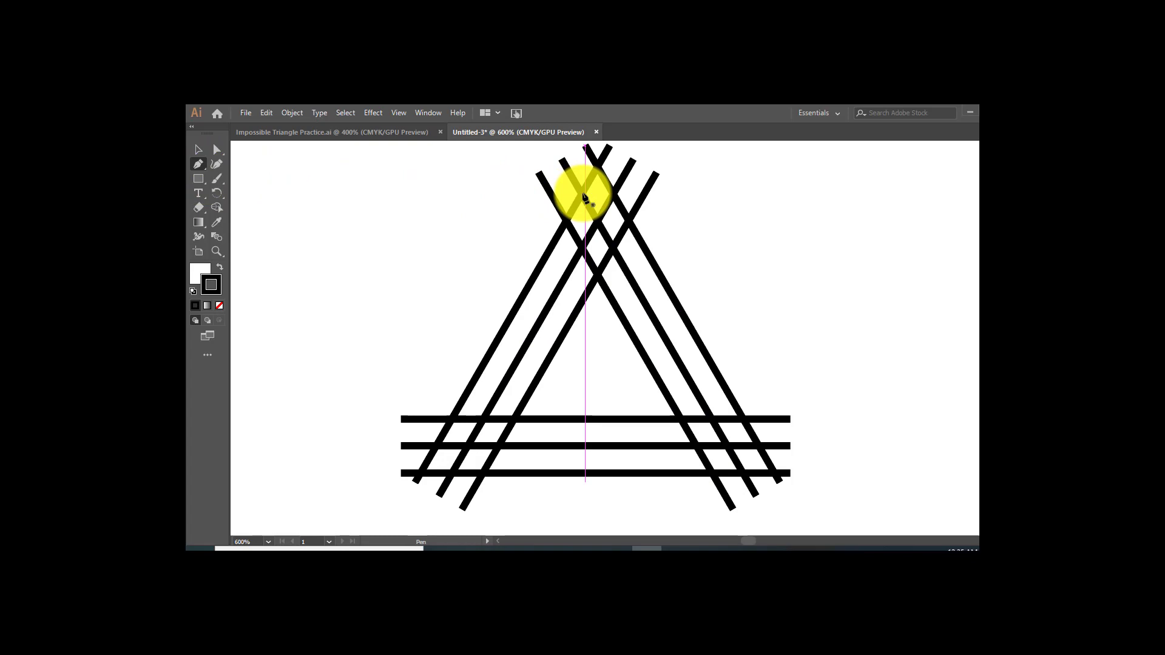
{"action": "left_click_drag", "start_coordinate": [583, 195], "coordinate": [613, 191]}
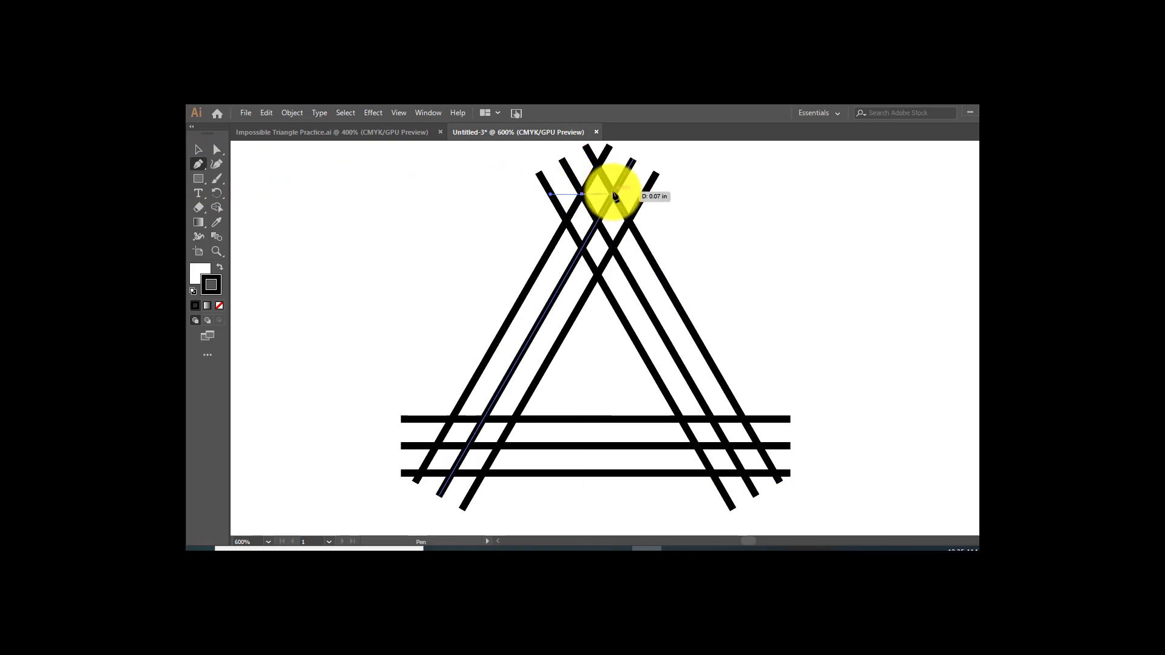
{"action": "left_click", "coordinate": [198, 149]}
{"action": "key", "text": "ctrl+z"}
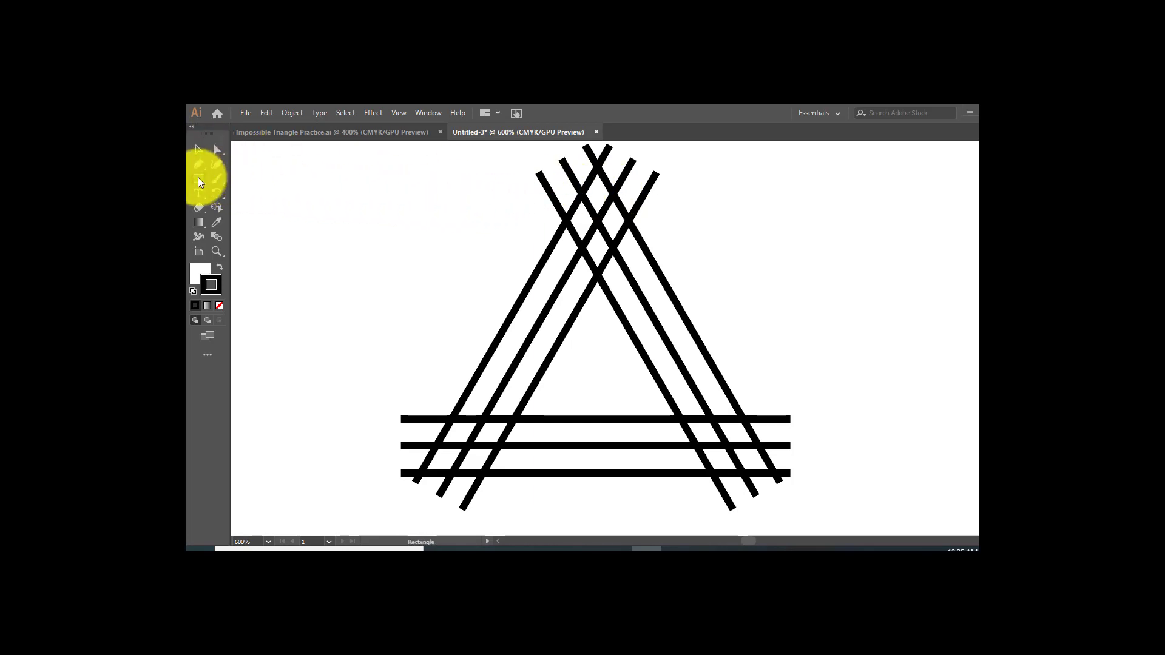
Draw a short horizontal line near the apex with the Line Segment tool, joining the outer lines' crossings with the middle lines.
{"action": "left_click_drag", "start_coordinate": [197, 177], "coordinate": [245, 236]}
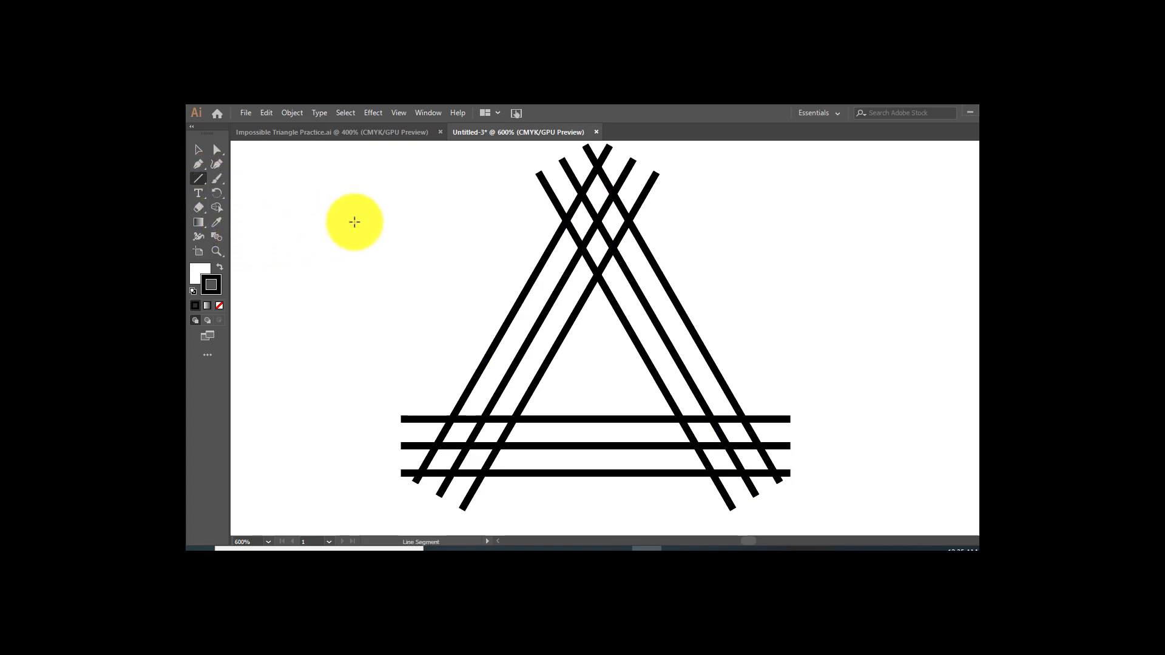
{"action": "left_click_drag", "start_coordinate": [582, 194], "coordinate": [612, 192]}
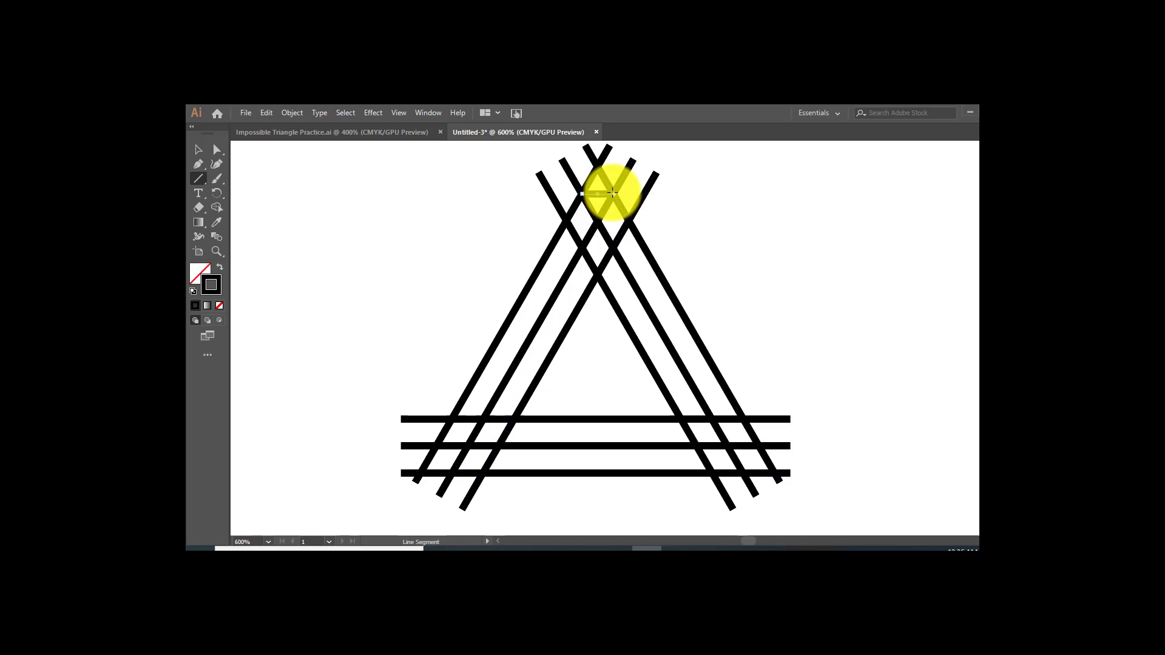
{"action": "key", "text": "v"}
{"action": "left_click", "coordinate": [380, 208]}
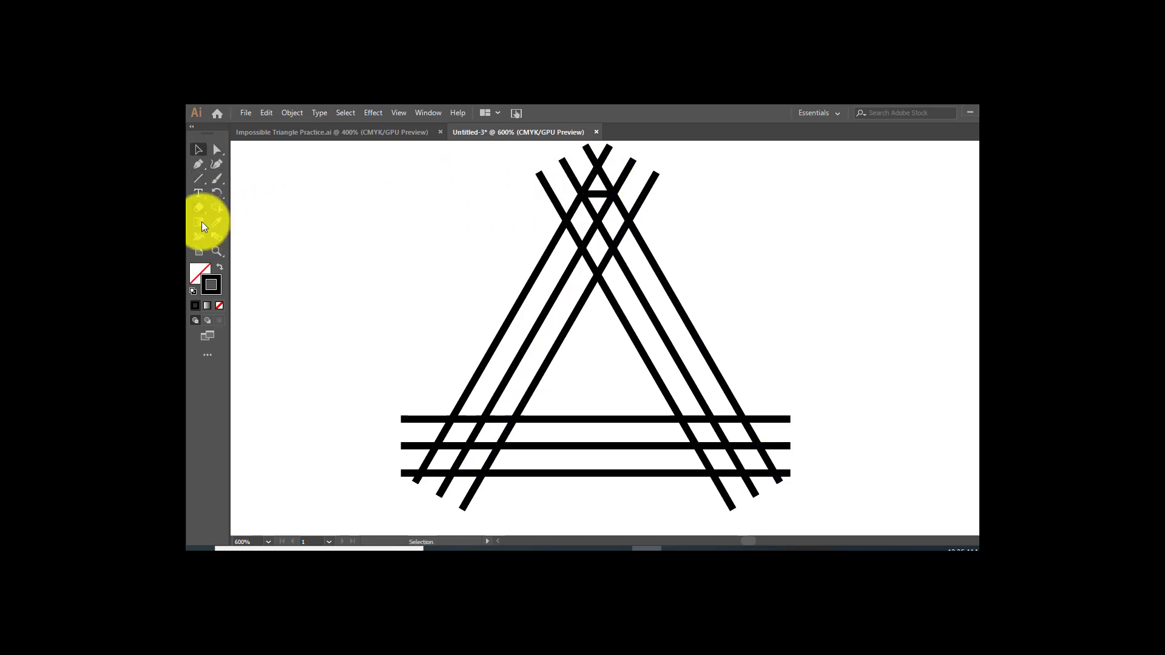
Draw short line segments across the lower-right and lower-left corners, joining the crossings of the outer and middle lines.
{"action": "left_click", "coordinate": [201, 221]}
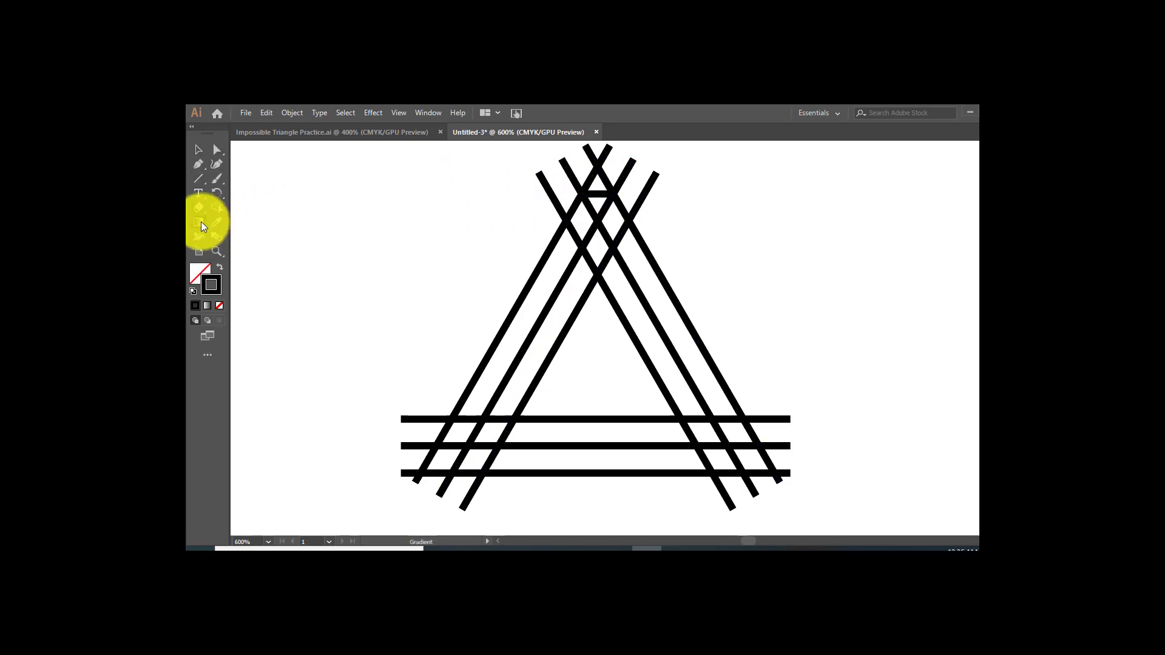
{"action": "left_click", "coordinate": [199, 179]}
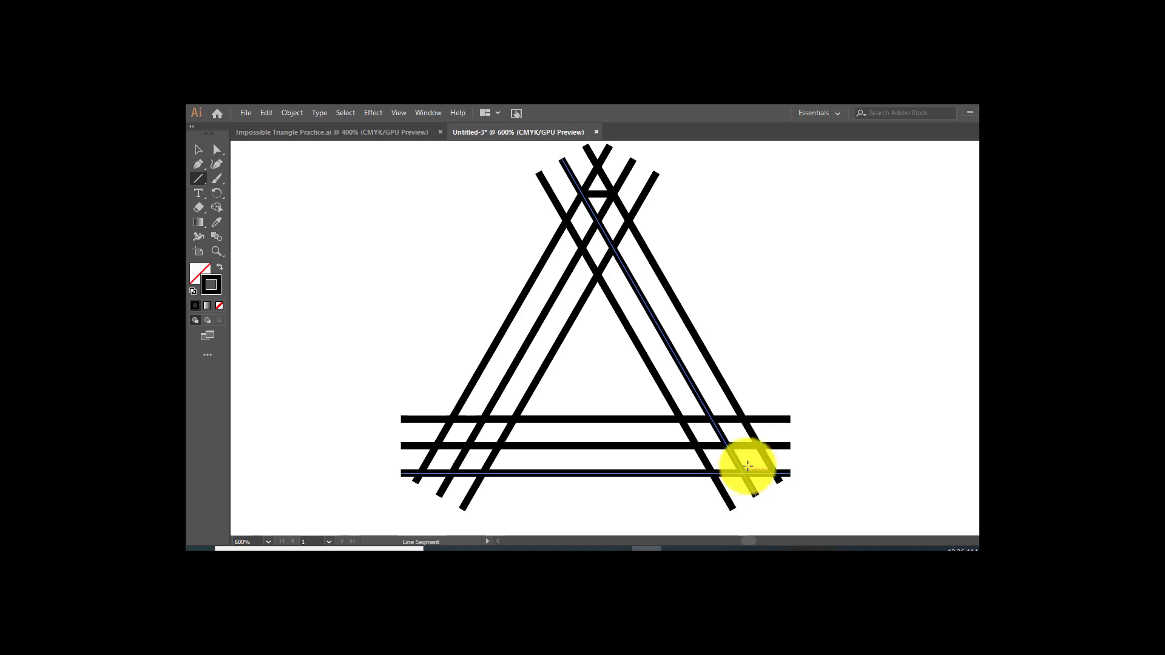
{"action": "left_click_drag", "start_coordinate": [748, 466], "coordinate": [758, 447]}
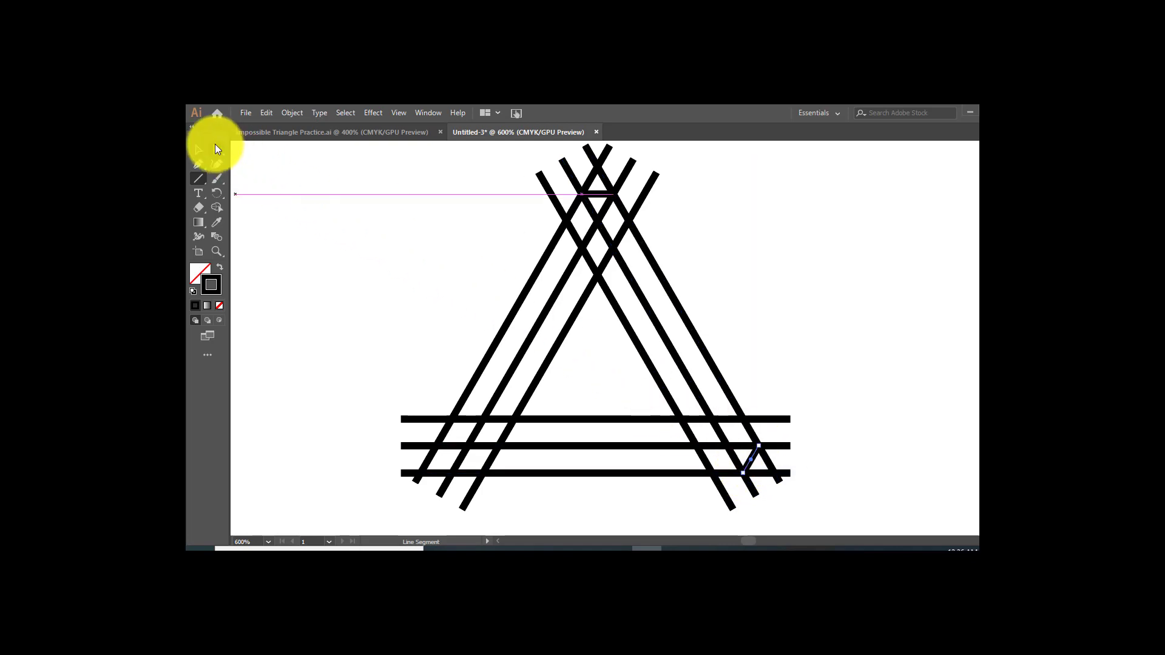
{"action": "left_click", "coordinate": [217, 150]}
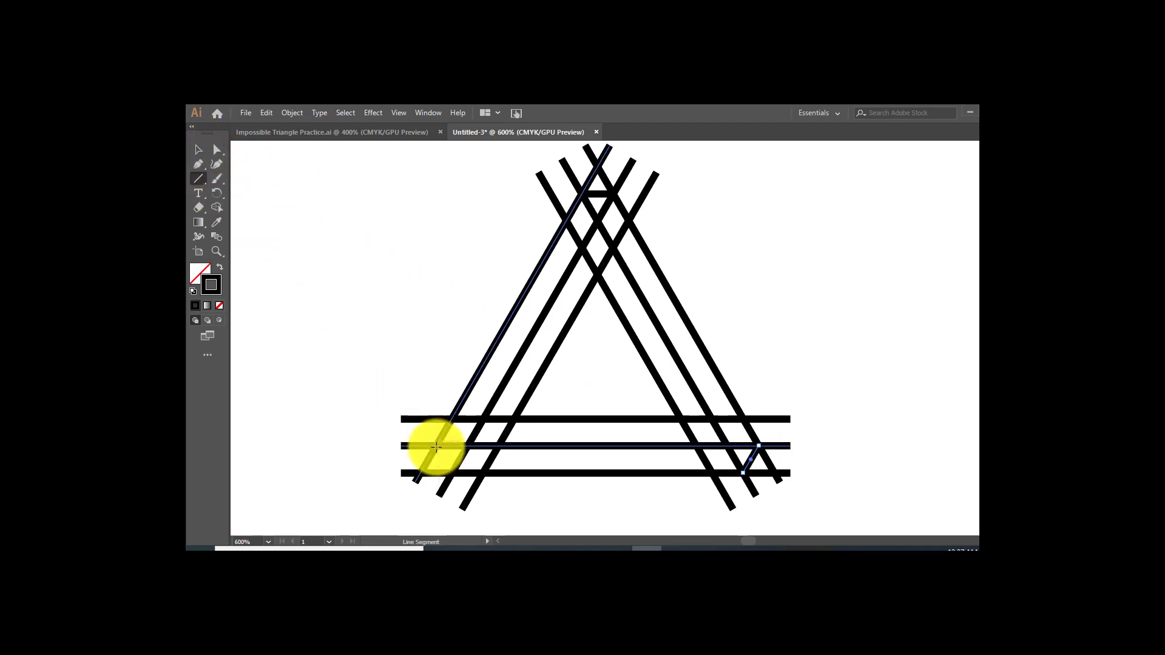
{"action": "left_click_drag", "start_coordinate": [436, 447], "coordinate": [452, 471]}
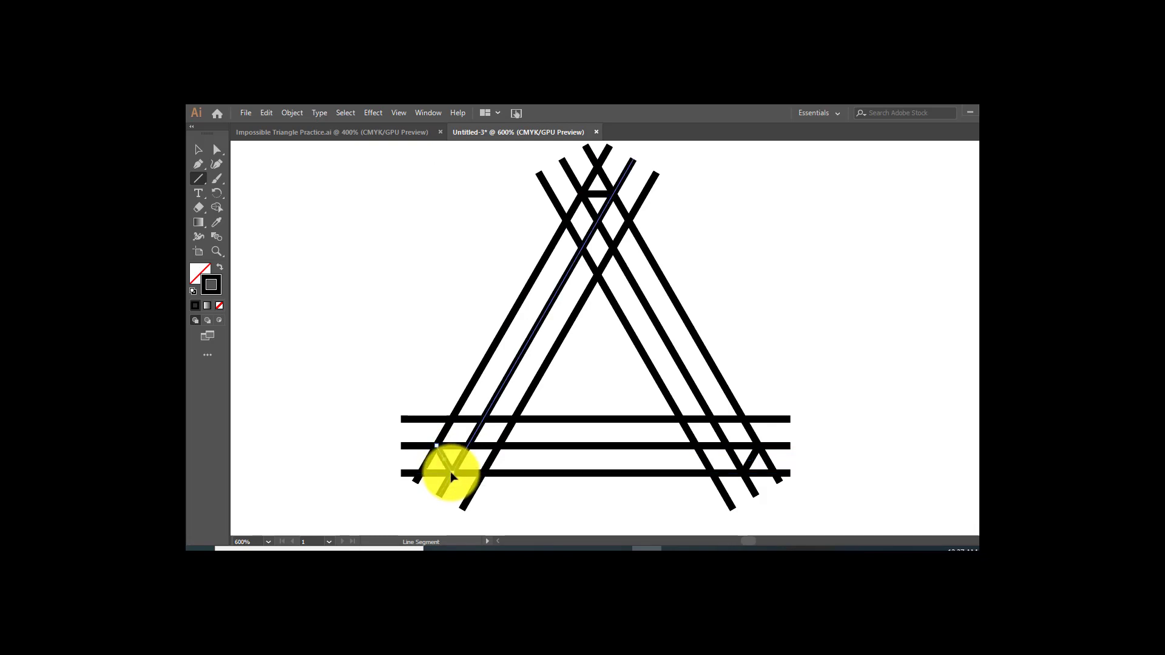
{"action": "left_click", "coordinate": [217, 149]}
{"action": "left_click", "coordinate": [366, 266]}
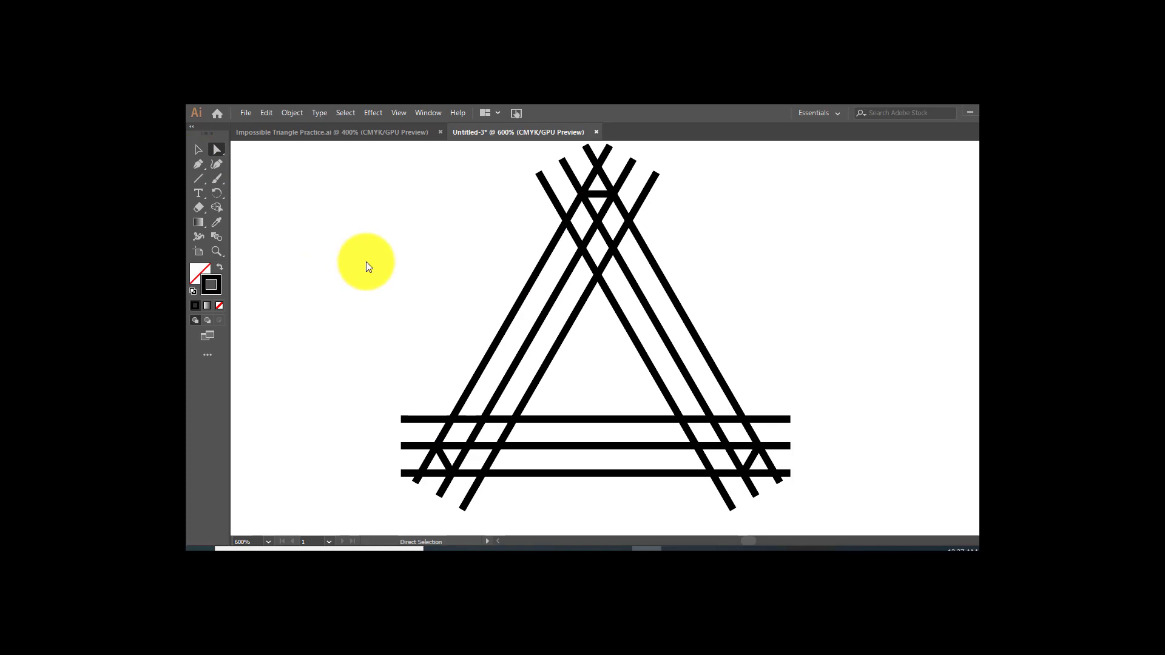
Select all the artwork and merge the right side's outer strip with the base's upper strip using Shape Builder.
{"action": "scroll", "coordinate": [419, 509], "scroll_direction": "up", "scroll_amount": 1}
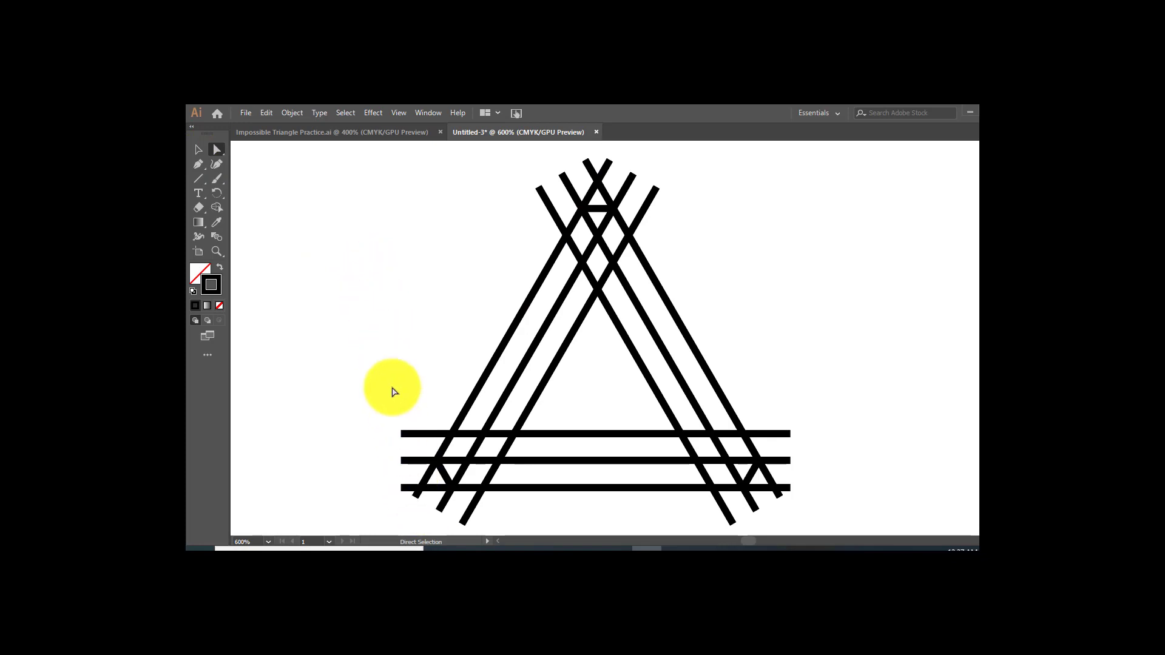
{"action": "scroll", "coordinate": [393, 392], "scroll_direction": "down", "scroll_amount": 1}
{"action": "scroll", "coordinate": [393, 391], "scroll_direction": "up", "scroll_amount": 1}
{"action": "key", "text": "ctrl+a"}
{"action": "key", "text": "shift+m"}
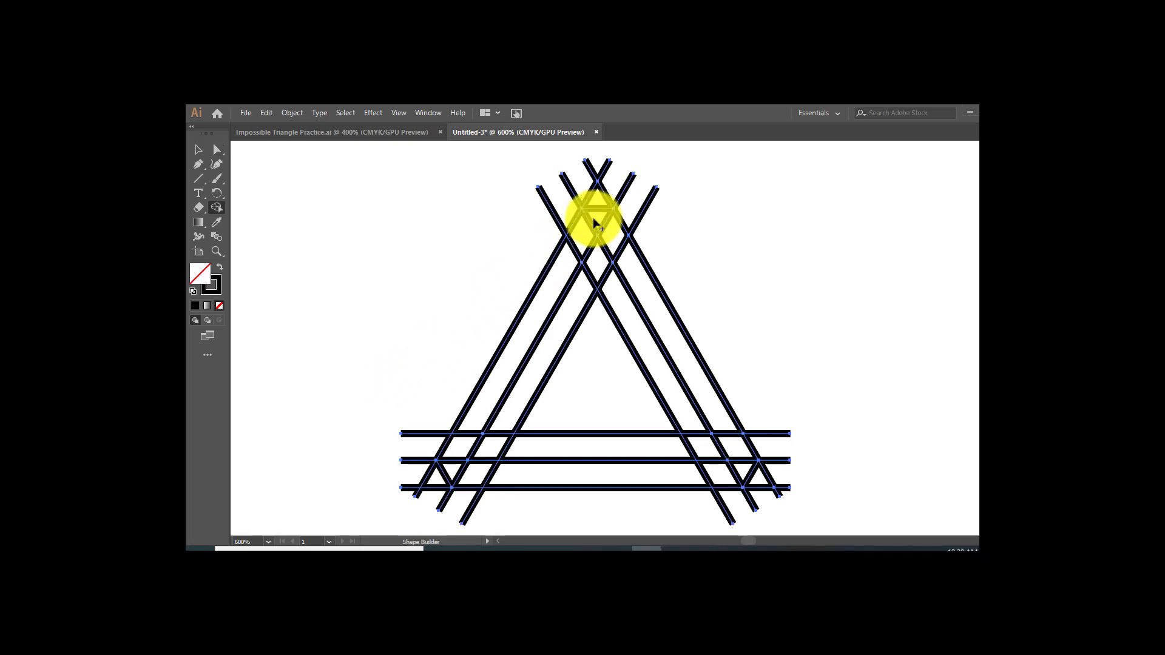
{"action": "mouse_move", "coordinate": [595, 223]}
{"action": "left_mouse_down"}
{"action": "mouse_move", "coordinate": [637, 268]}
{"action": "mouse_move", "coordinate": [726, 447]}
{"action": "mouse_move", "coordinate": [643, 446]}
{"action": "left_mouse_up"}
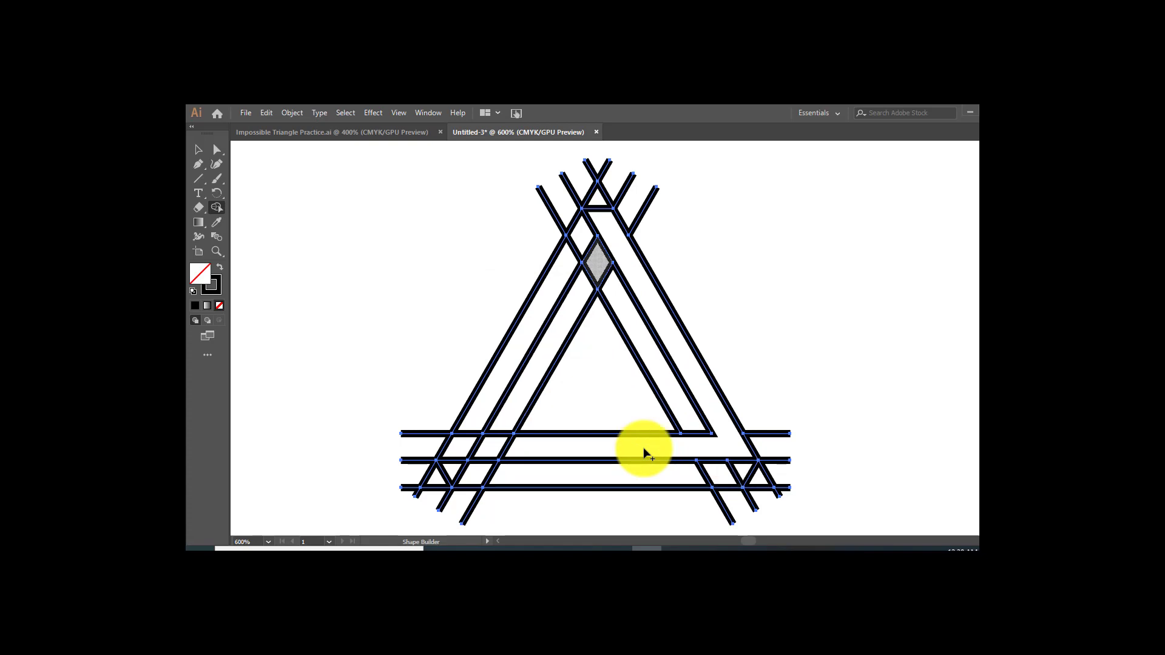
Undo a trial merge of the inner right strip, and merge the base's lower strip with the left side's inner strip.
{"action": "mouse_move", "coordinate": [678, 402]}
{"action": "left_mouse_down"}
{"action": "mouse_move", "coordinate": [631, 304]}
{"action": "mouse_move", "coordinate": [606, 279]}
{"action": "mouse_move", "coordinate": [616, 291]}
{"action": "left_mouse_up"}
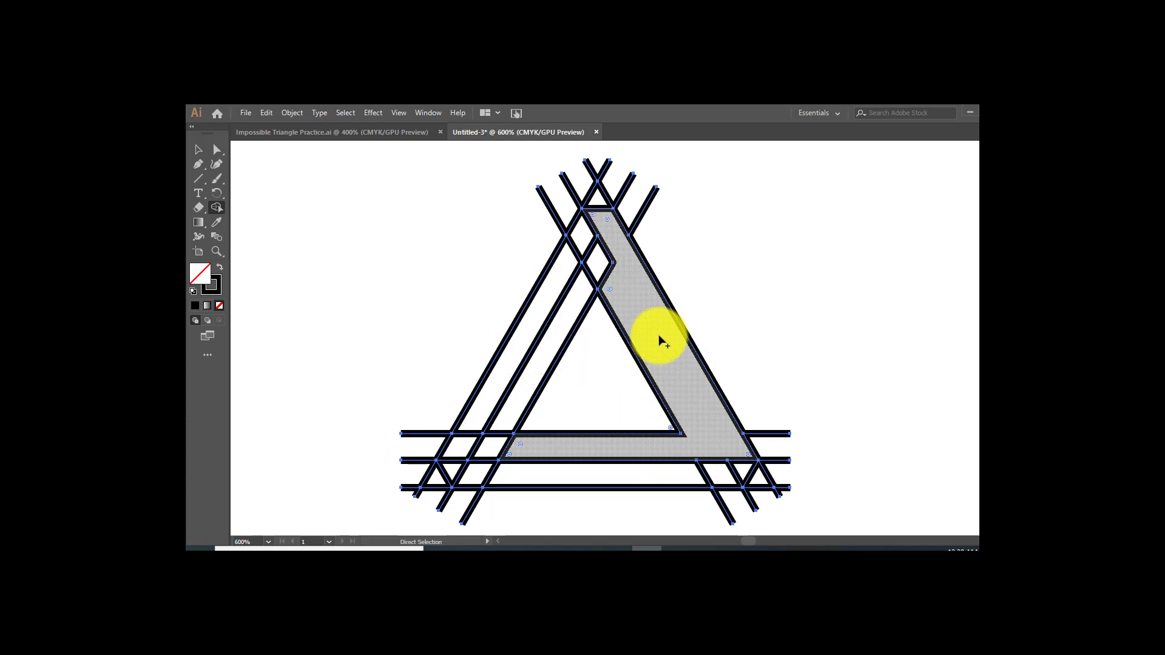
{"action": "key", "text": "ctrl+z"}
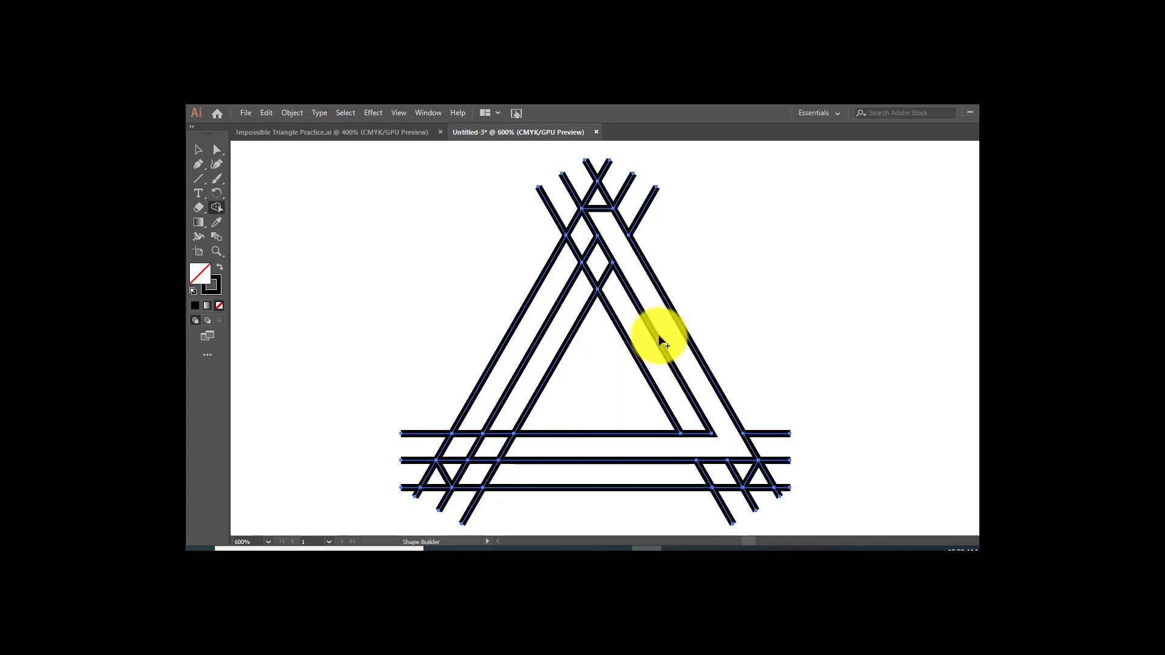
{"action": "mouse_move", "coordinate": [693, 397]}
{"action": "left_mouse_down"}
{"action": "mouse_move", "coordinate": [743, 473]}
{"action": "mouse_move", "coordinate": [489, 470]}
{"action": "mouse_move", "coordinate": [477, 466]}
{"action": "mouse_move", "coordinate": [495, 424]}
{"action": "left_mouse_up"}
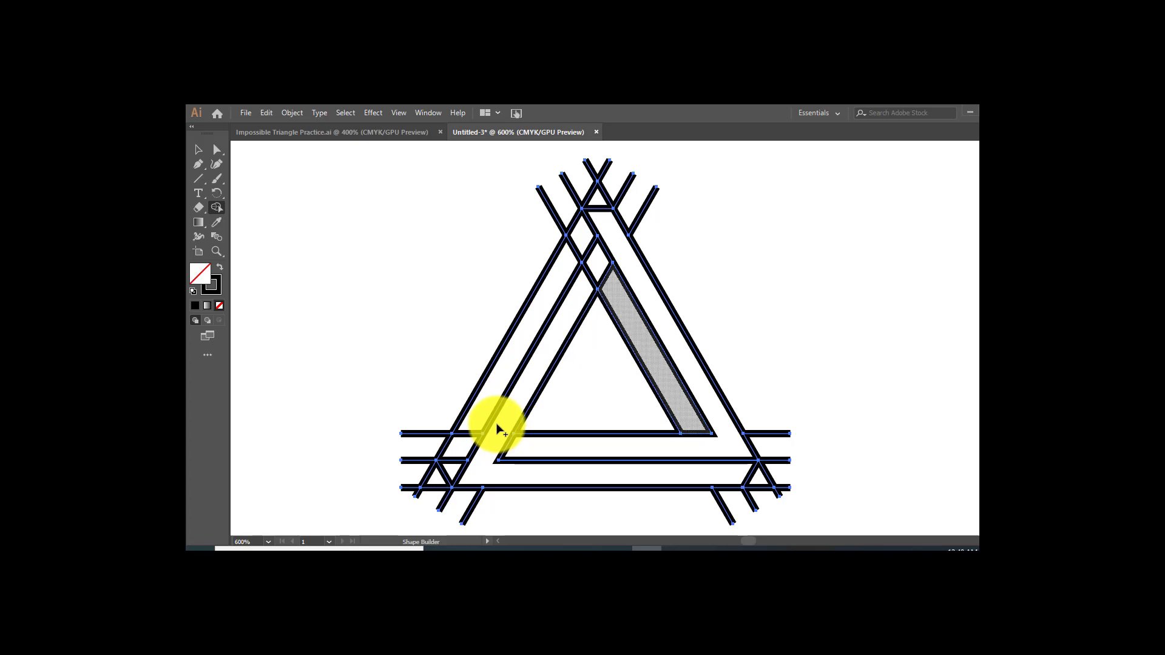
Merge the inner right strip with the left side's outer strip down to the lower-left corner, and deselect the artwork.
{"action": "mouse_move", "coordinate": [602, 267]}
{"action": "left_mouse_down"}
{"action": "mouse_move", "coordinate": [587, 245]}
{"action": "mouse_move", "coordinate": [560, 269]}
{"action": "mouse_move", "coordinate": [469, 424]}
{"action": "left_mouse_up"}
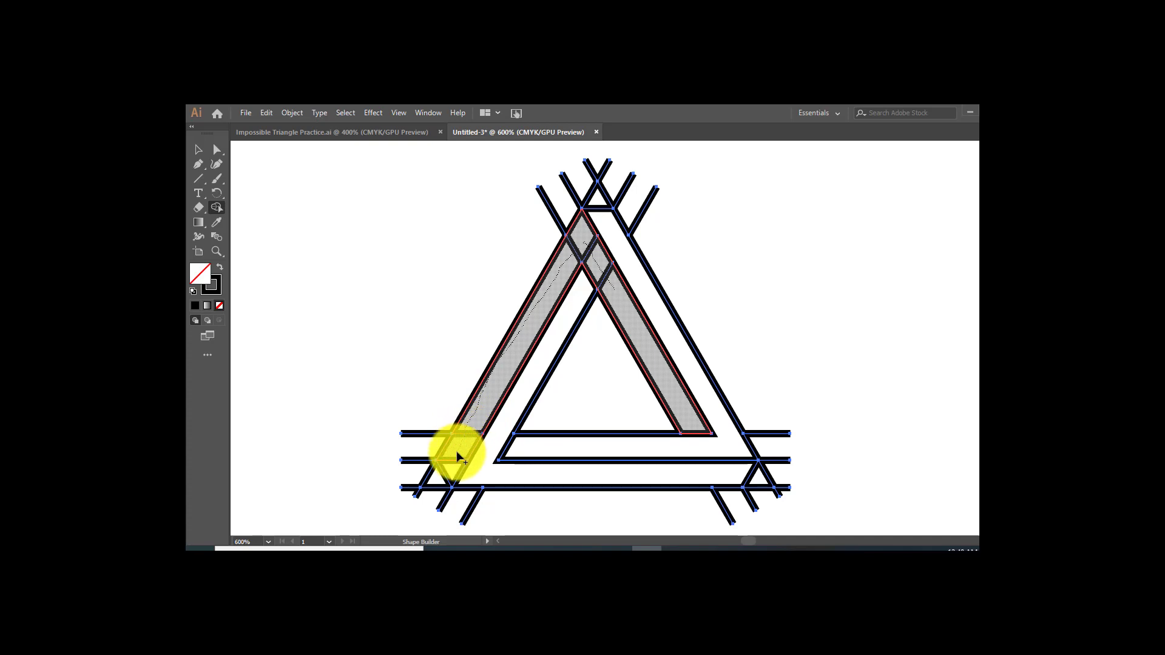
{"action": "left_click_drag", "start_coordinate": [455, 478], "coordinate": [449, 462]}
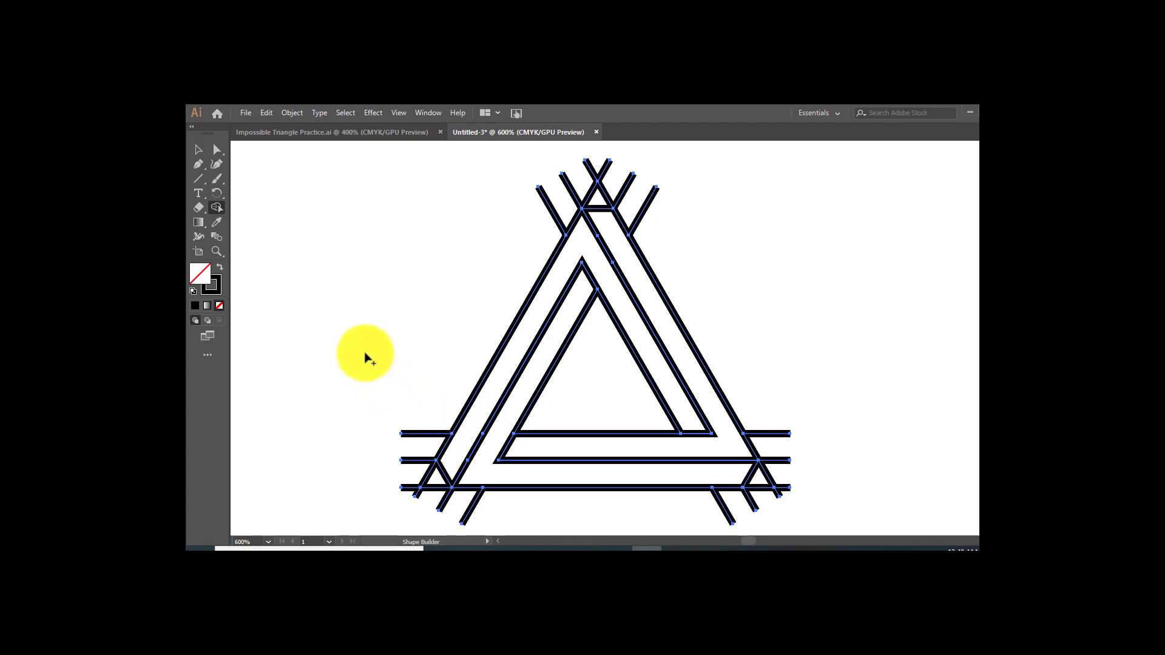
{"action": "left_click", "coordinate": [198, 149]}
{"action": "left_click", "coordinate": [322, 228]}
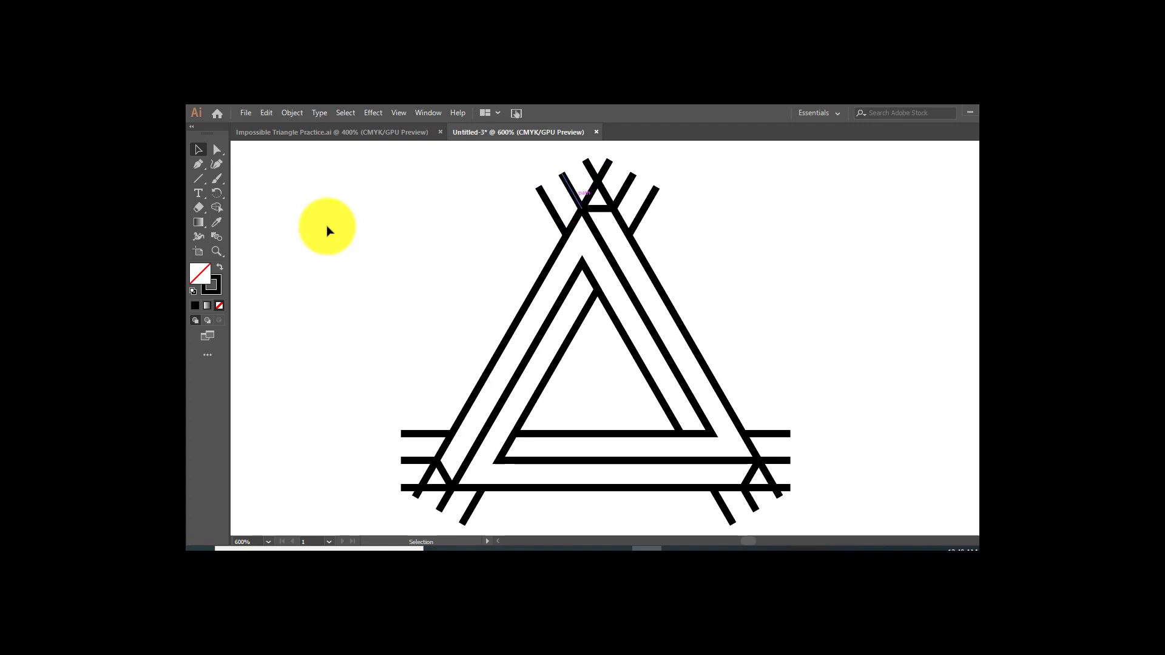
Ungroup the set of lines that slants down to the right.
{"action": "right_click", "coordinate": [552, 210]}
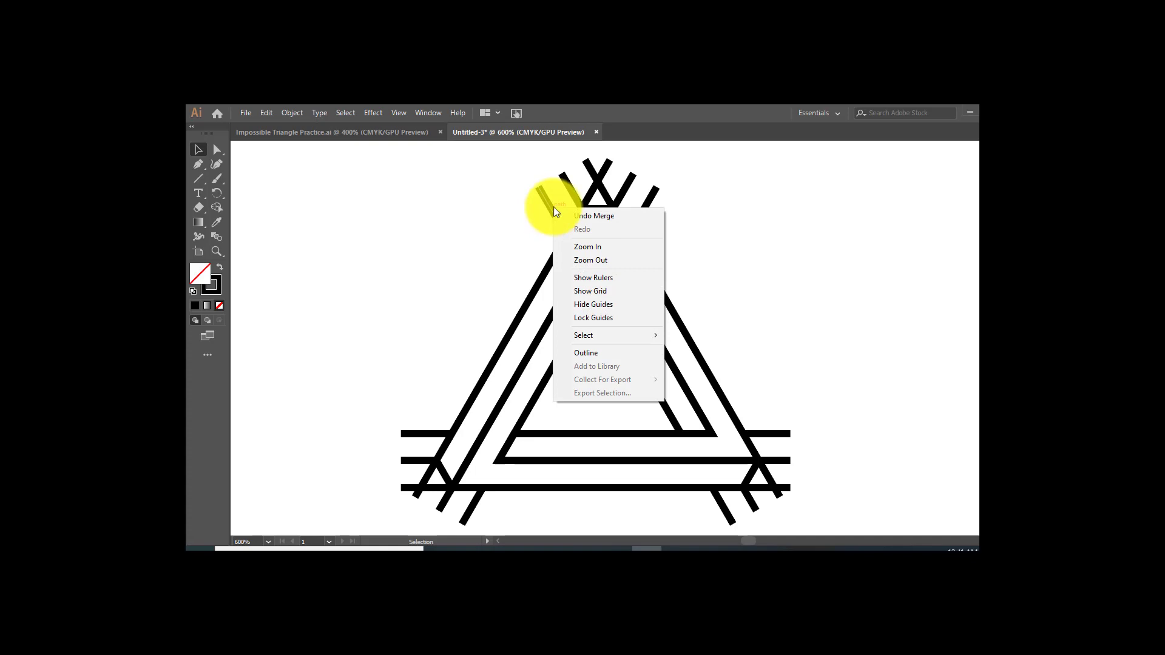
{"action": "left_click", "coordinate": [568, 183]}
{"action": "left_click", "coordinate": [572, 190]}
{"action": "left_click", "coordinate": [570, 185]}
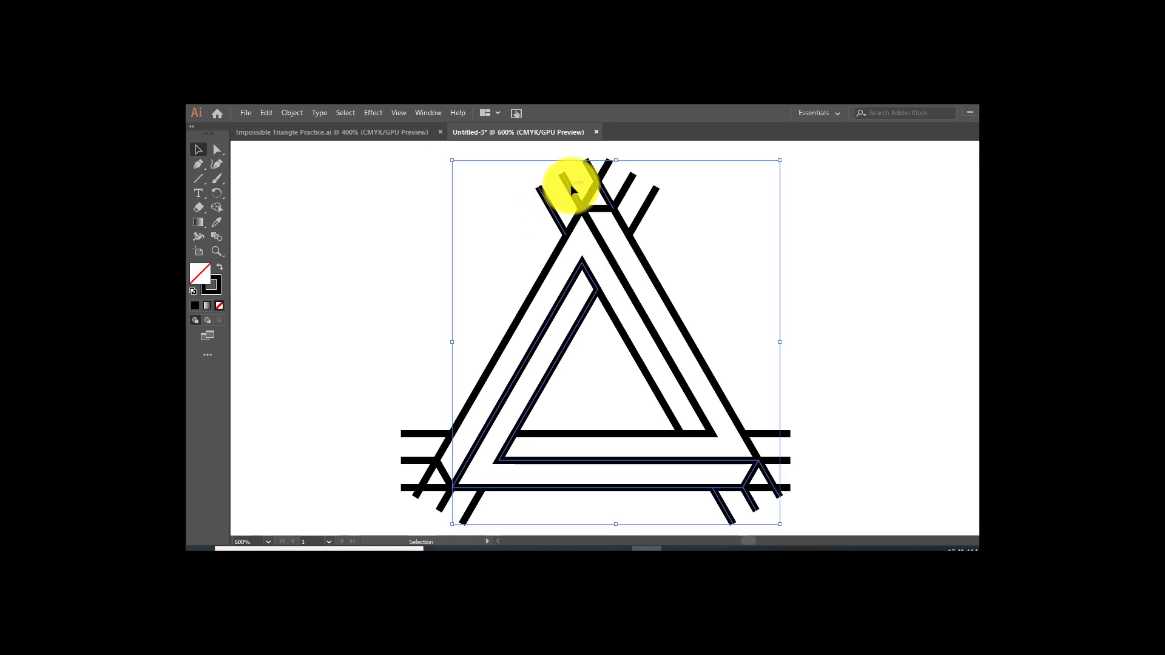
{"action": "right_click", "coordinate": [571, 186]}
{"action": "left_click", "coordinate": [607, 289]}
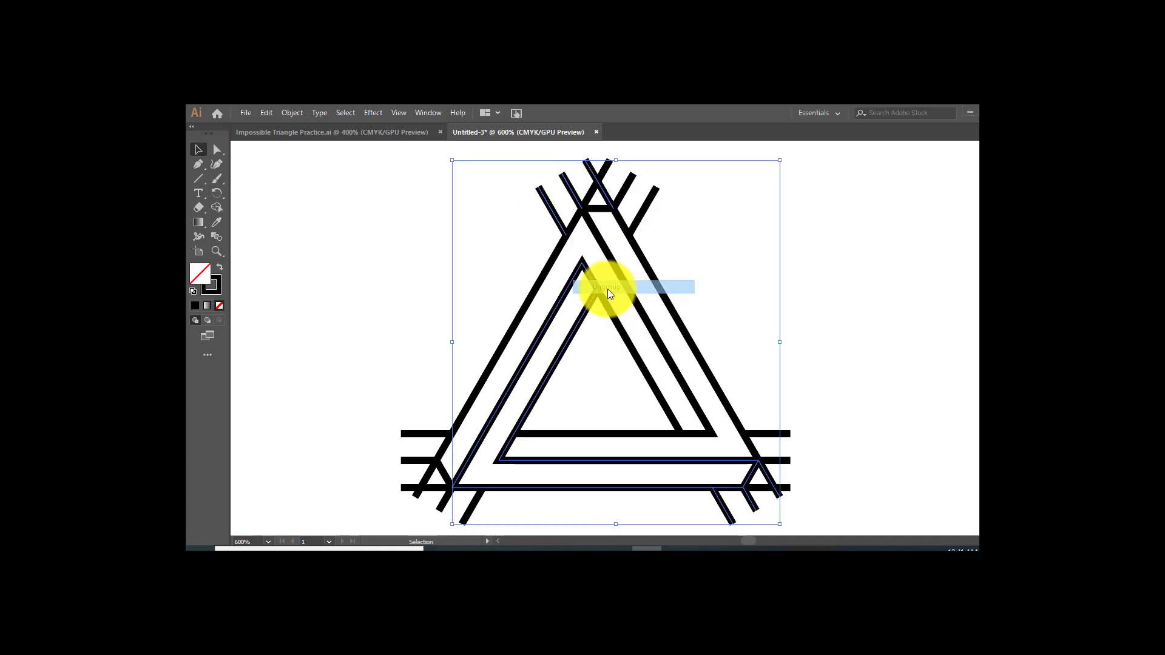
{"action": "left_click", "coordinate": [416, 372]}
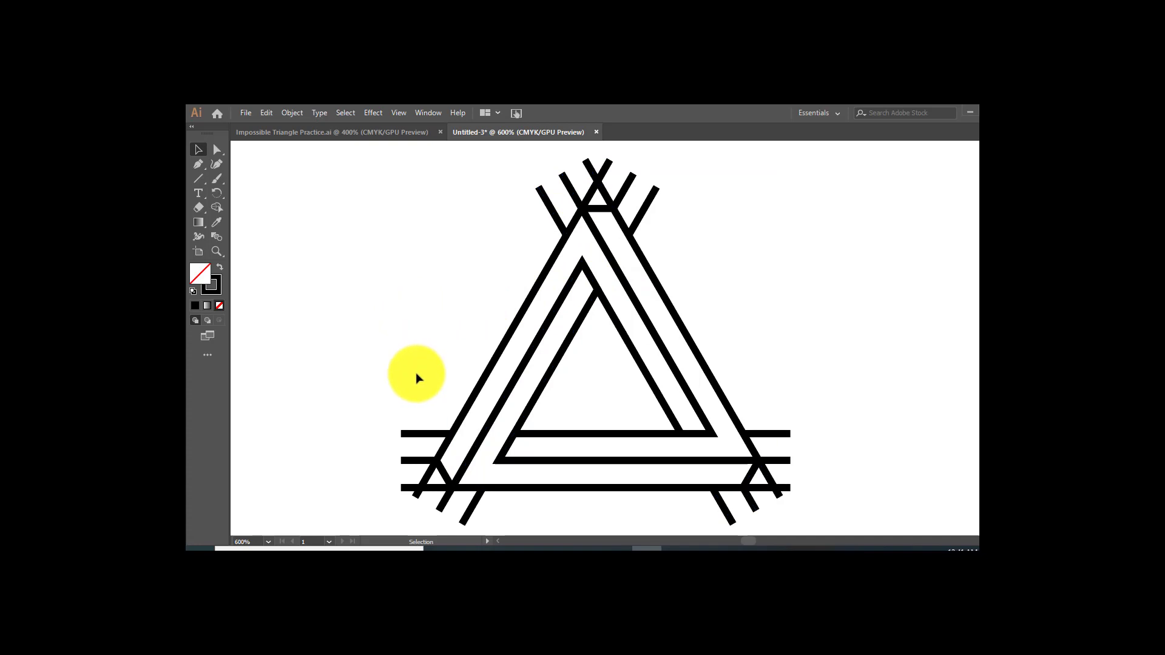
Ungroup the set of horizontal lines along the triangle's base.
{"action": "left_click", "coordinate": [423, 462]}
{"action": "right_click", "coordinate": [423, 463]}
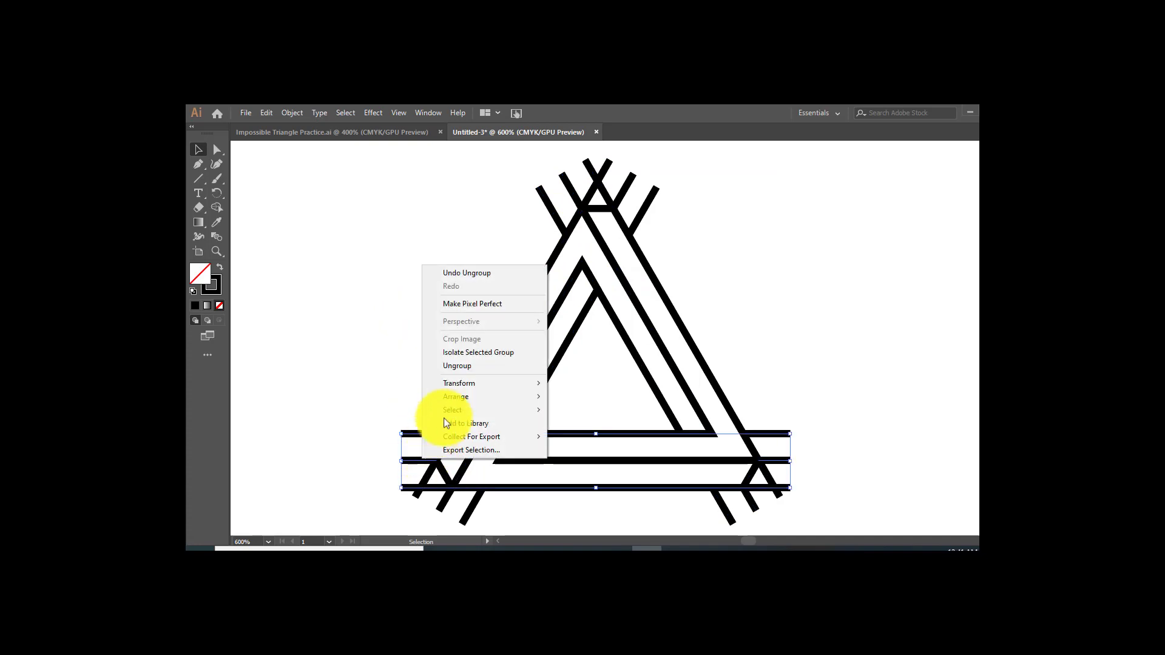
{"action": "left_click", "coordinate": [472, 366]}
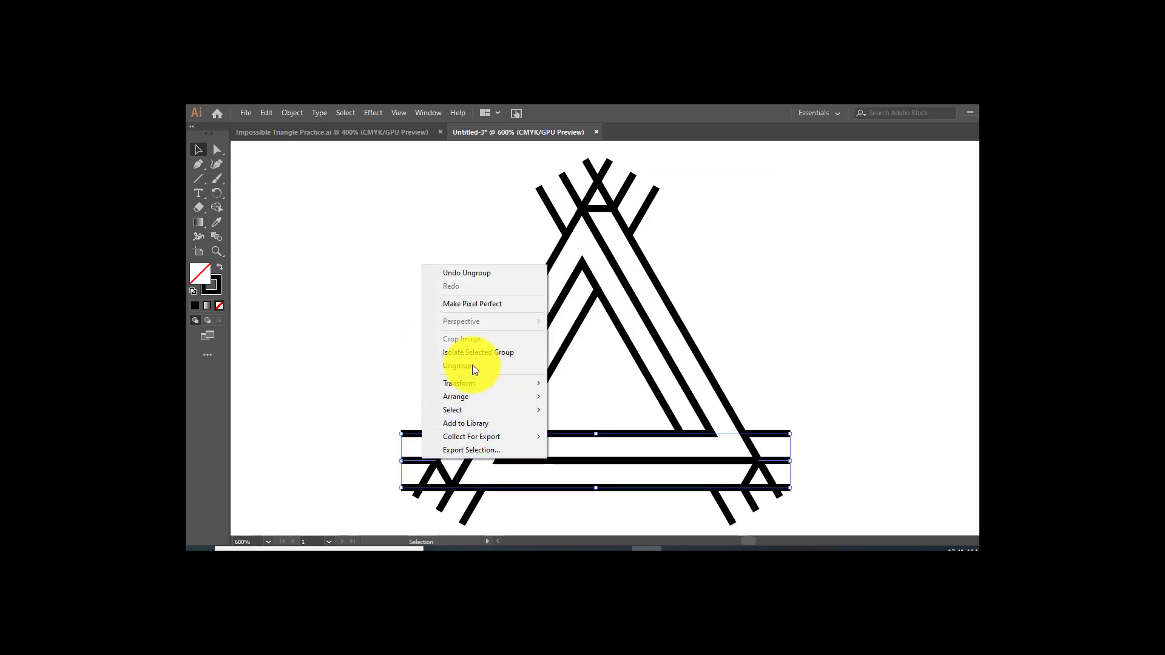
{"action": "left_click", "coordinate": [341, 387]}
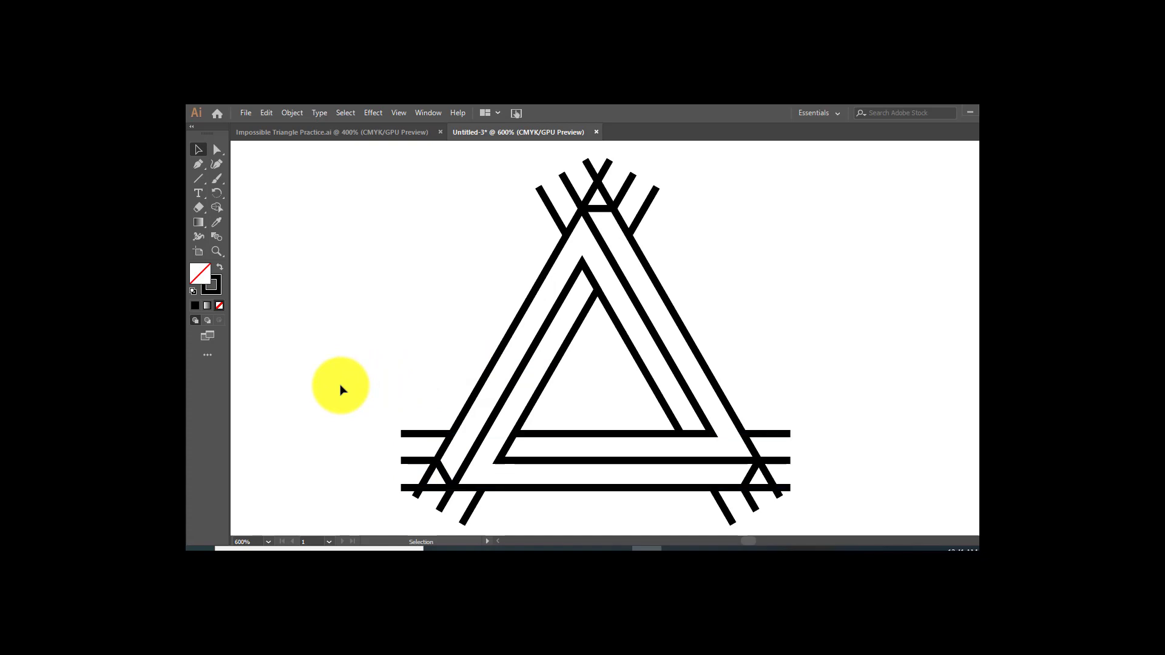
Ungroup the set of lines that slants down to the left and check that single line ends can be selected.
{"action": "left_click", "coordinate": [442, 501]}
{"action": "right_click", "coordinate": [443, 501]}
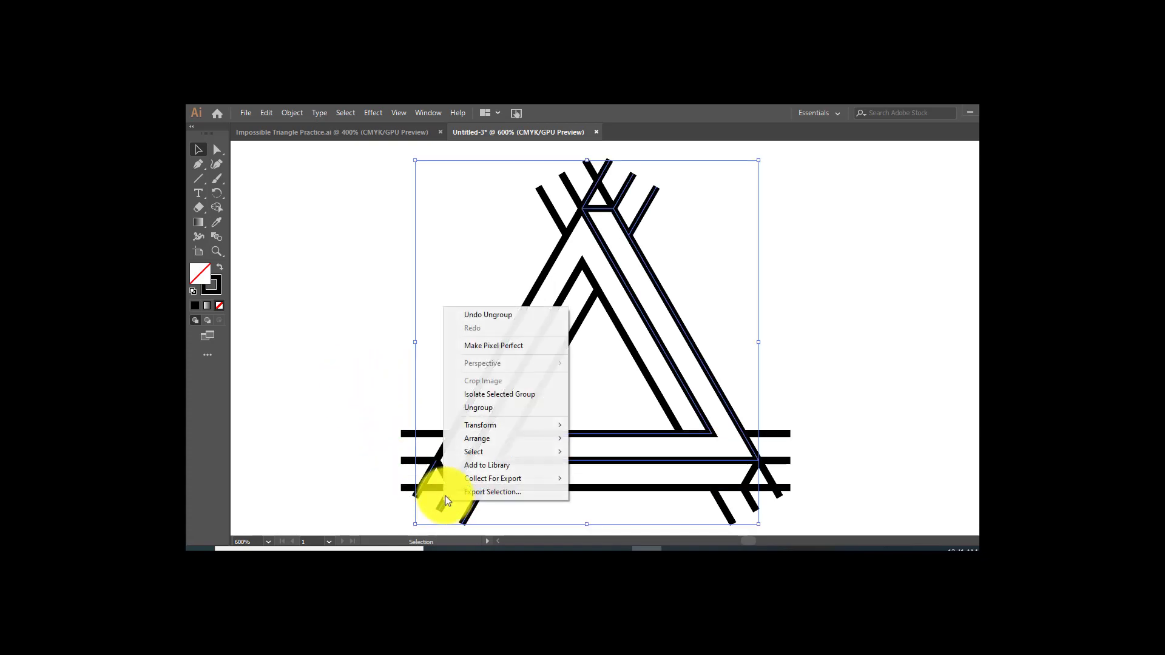
{"action": "left_click", "coordinate": [479, 408]}
{"action": "left_click", "coordinate": [849, 371]}
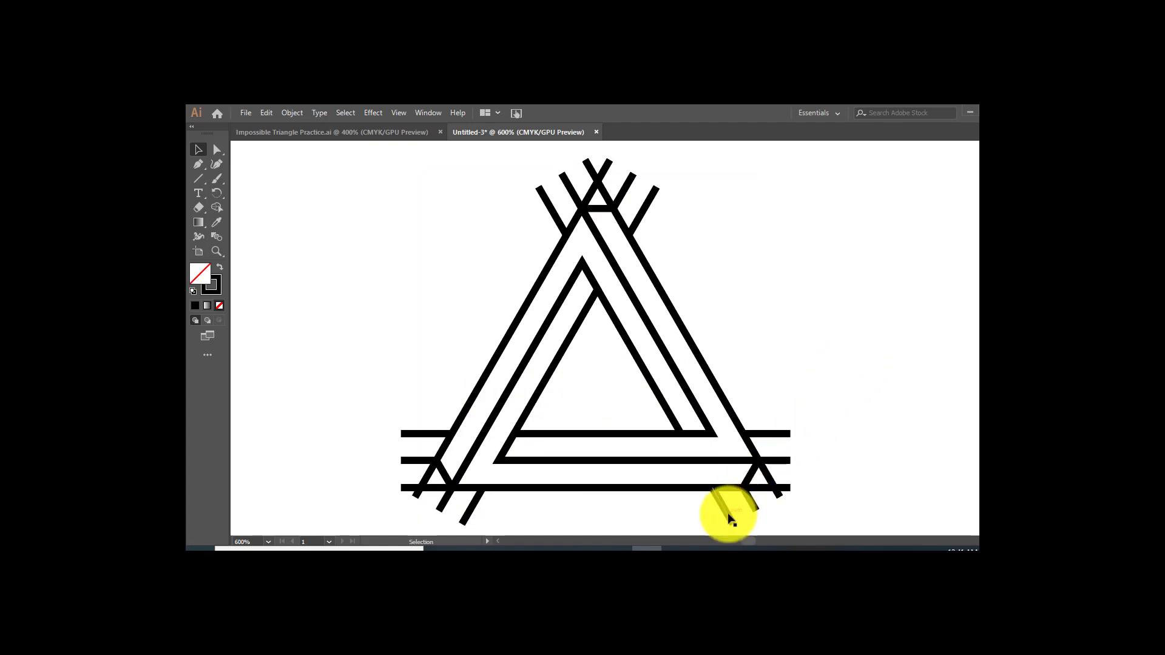
{"action": "left_click_drag", "start_coordinate": [728, 517], "coordinate": [754, 507]}
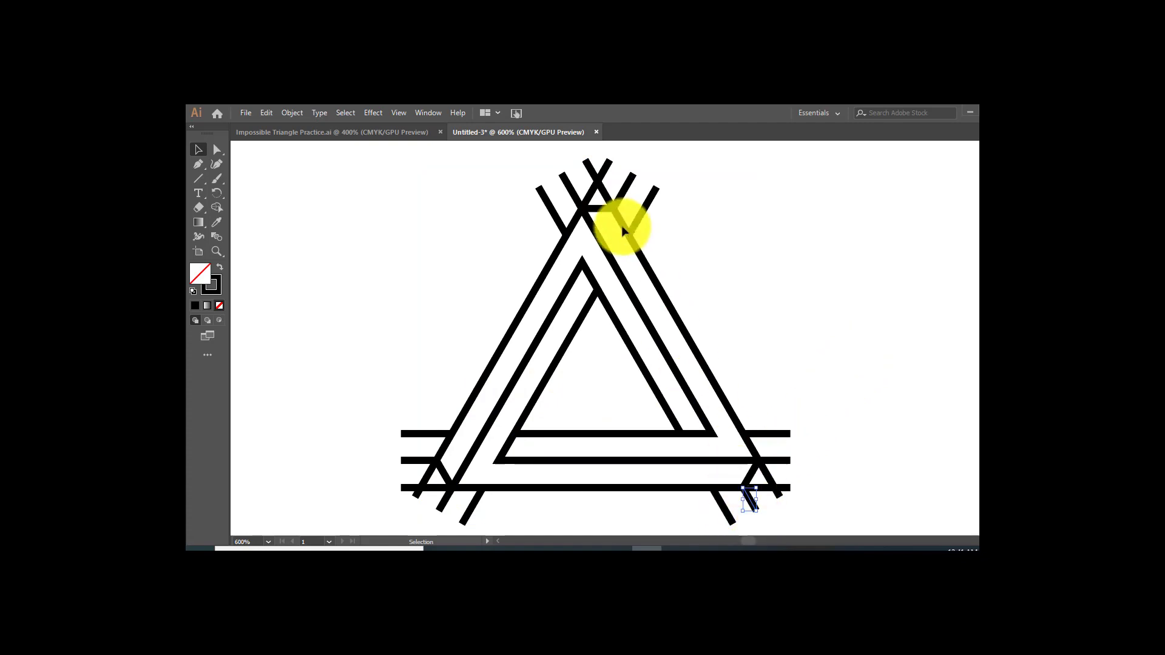
{"action": "left_click", "coordinate": [600, 181]}
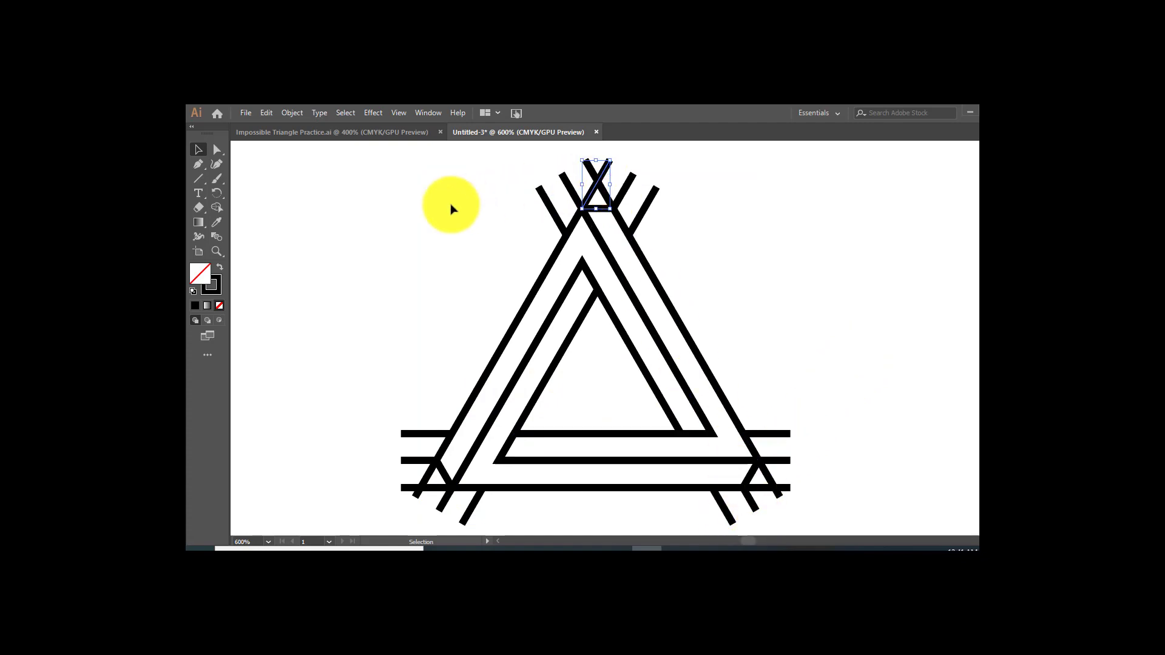
{"action": "left_click", "coordinate": [432, 209]}
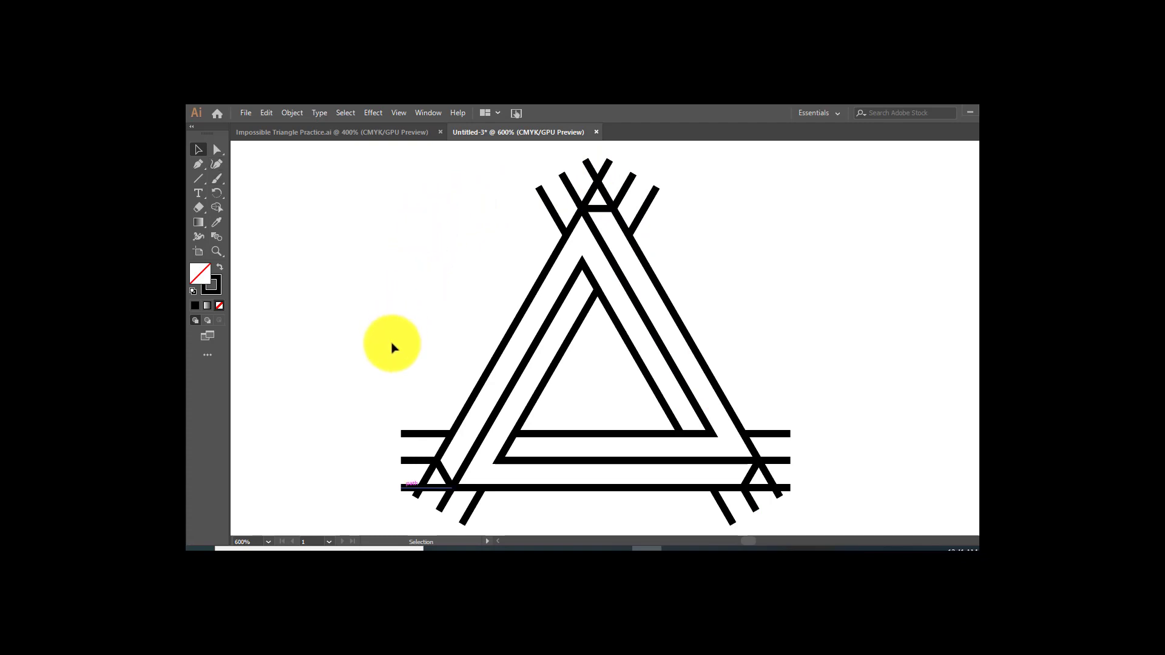
Delete all the line ends sticking out past the triangle's lower-left corner.
{"action": "left_click_drag", "start_coordinate": [376, 392], "coordinate": [490, 526]}
{"action": "key", "text": "Delete"}
{"action": "key", "text": "Delete"}
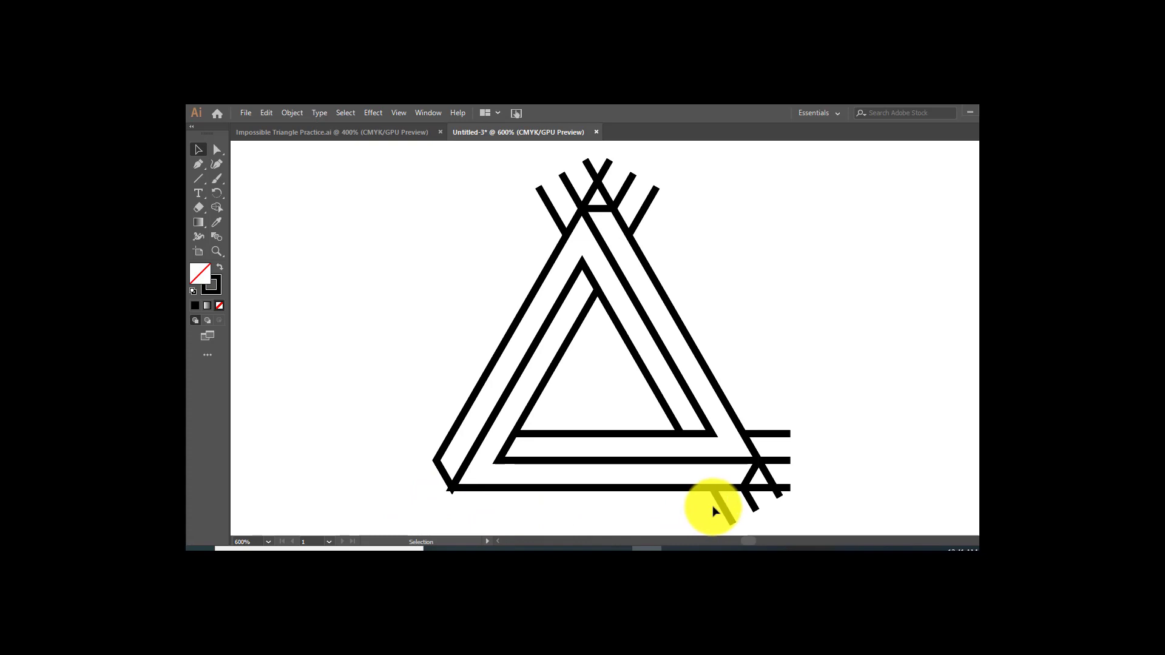
Delete the slanted and horizontal line ends sticking out past the triangle's lower-right corner.
{"action": "left_click_drag", "start_coordinate": [714, 506], "coordinate": [795, 527]}
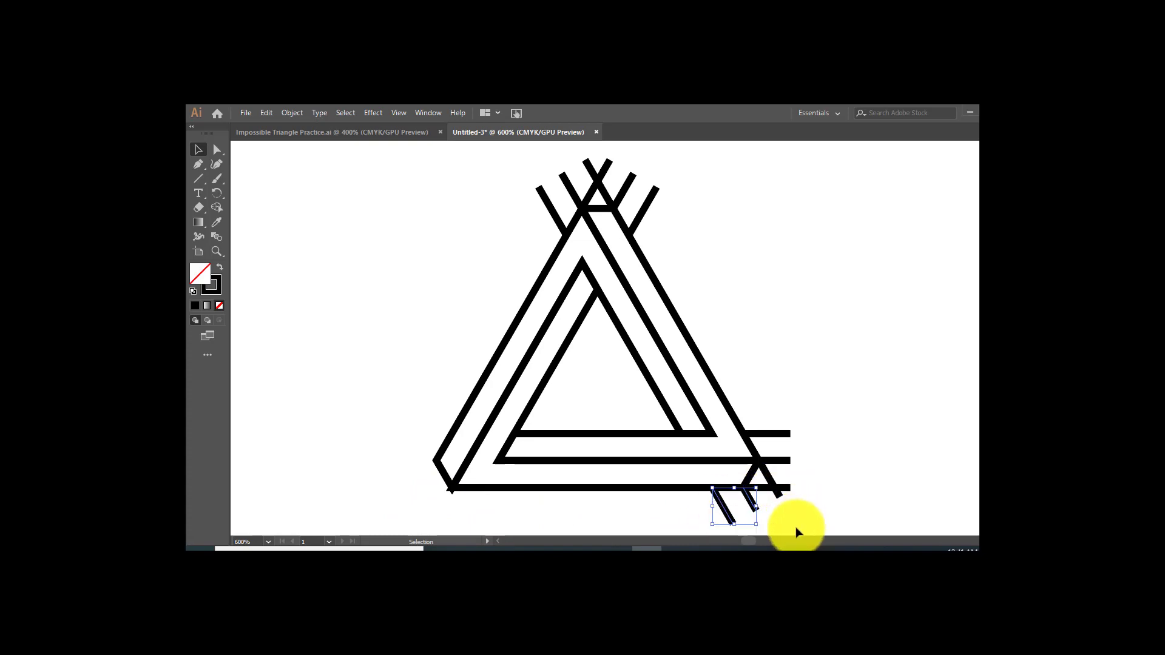
{"action": "key", "text": "Delete"}
{"action": "left_click_drag", "start_coordinate": [781, 448], "coordinate": [806, 526]}
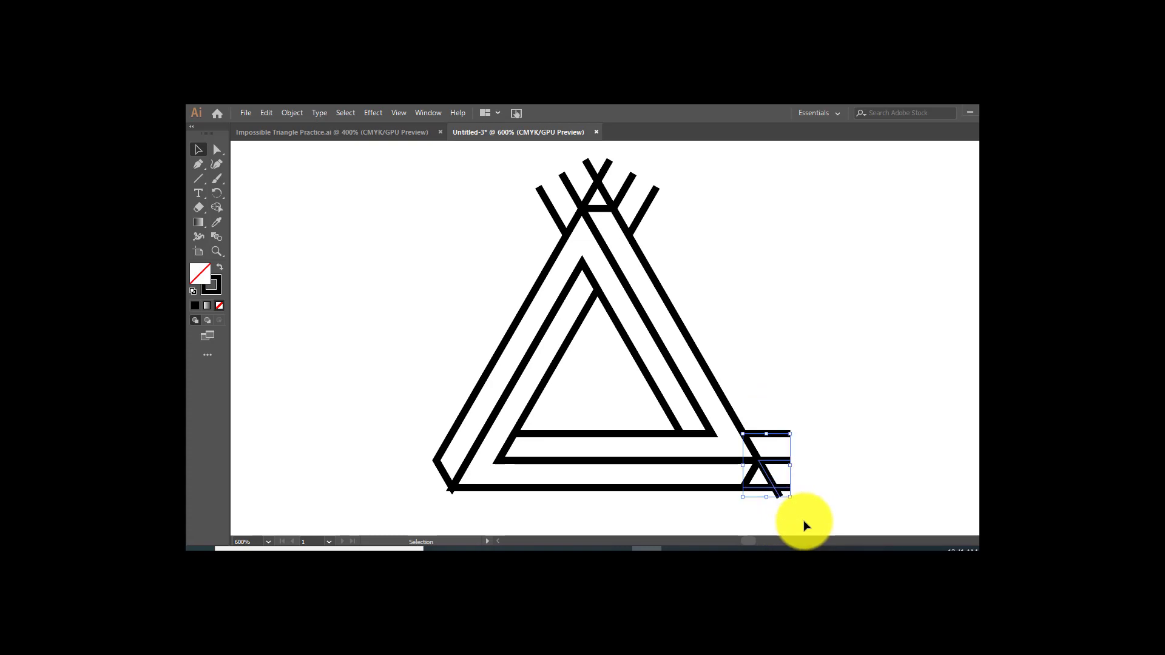
{"action": "key", "text": "Delete"}
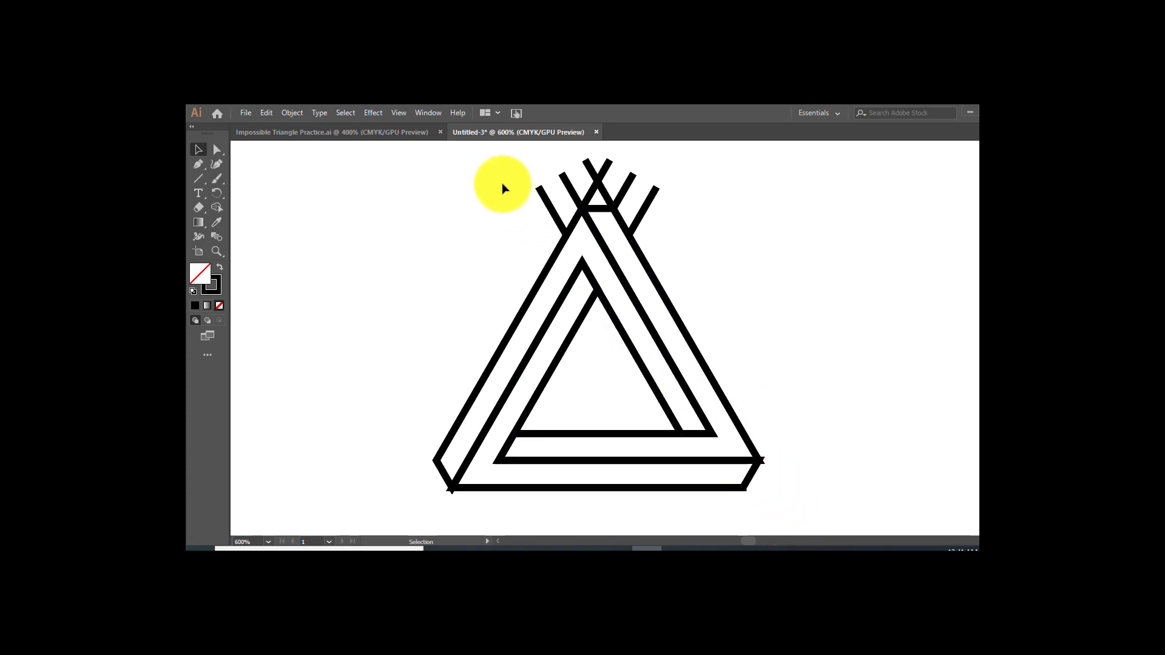
Delete all the line ends sticking out above and beside the triangle's apex.
{"action": "scroll", "coordinate": [502, 182], "scroll_direction": "up", "scroll_amount": 3}
{"action": "left_click_drag", "start_coordinate": [502, 182], "coordinate": [735, 216]}
{"action": "key", "text": "Delete"}
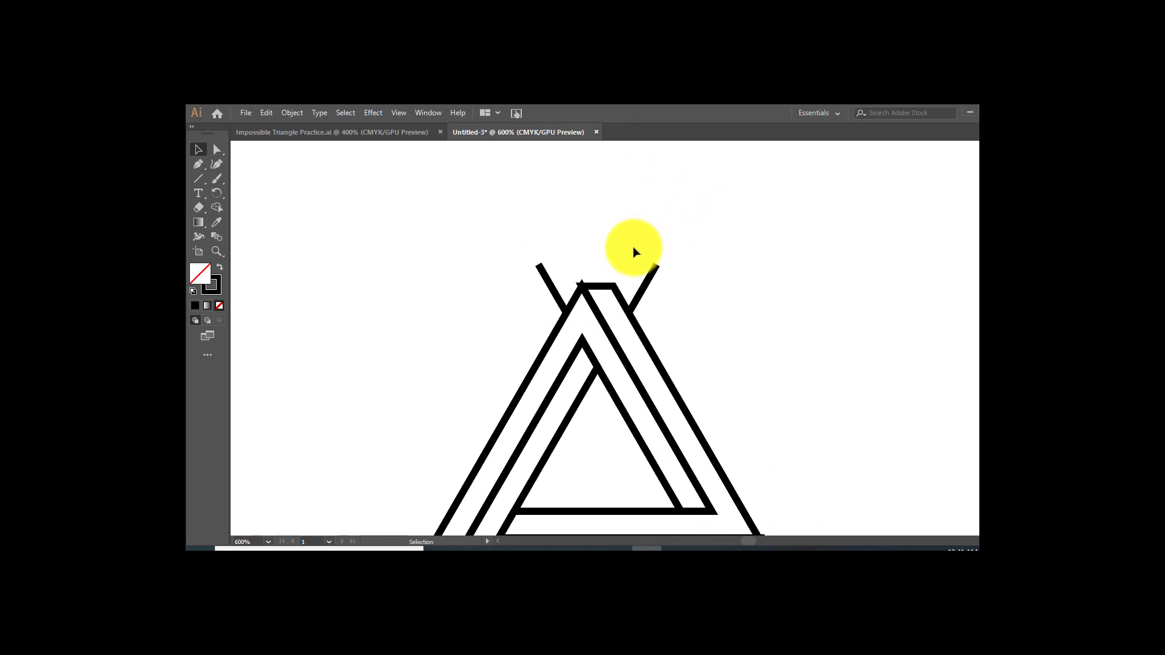
{"action": "left_click", "coordinate": [652, 273]}
{"action": "key", "text": "Delete"}
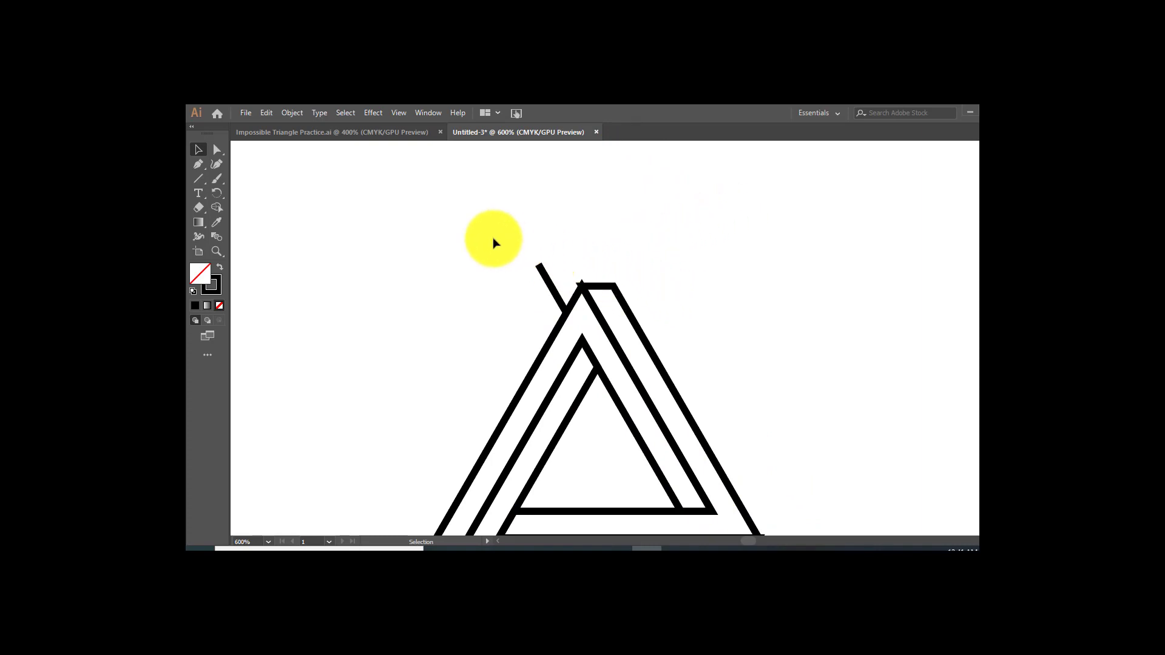
{"action": "left_click_drag", "start_coordinate": [493, 238], "coordinate": [567, 300]}
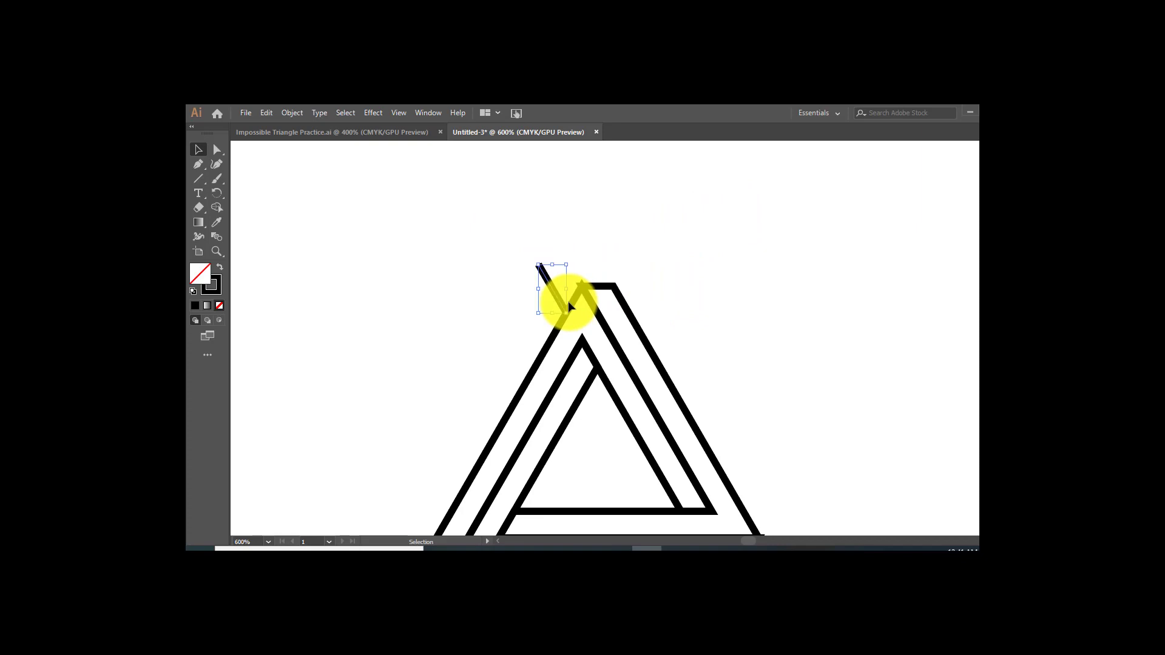
{"action": "key", "text": "Delete"}
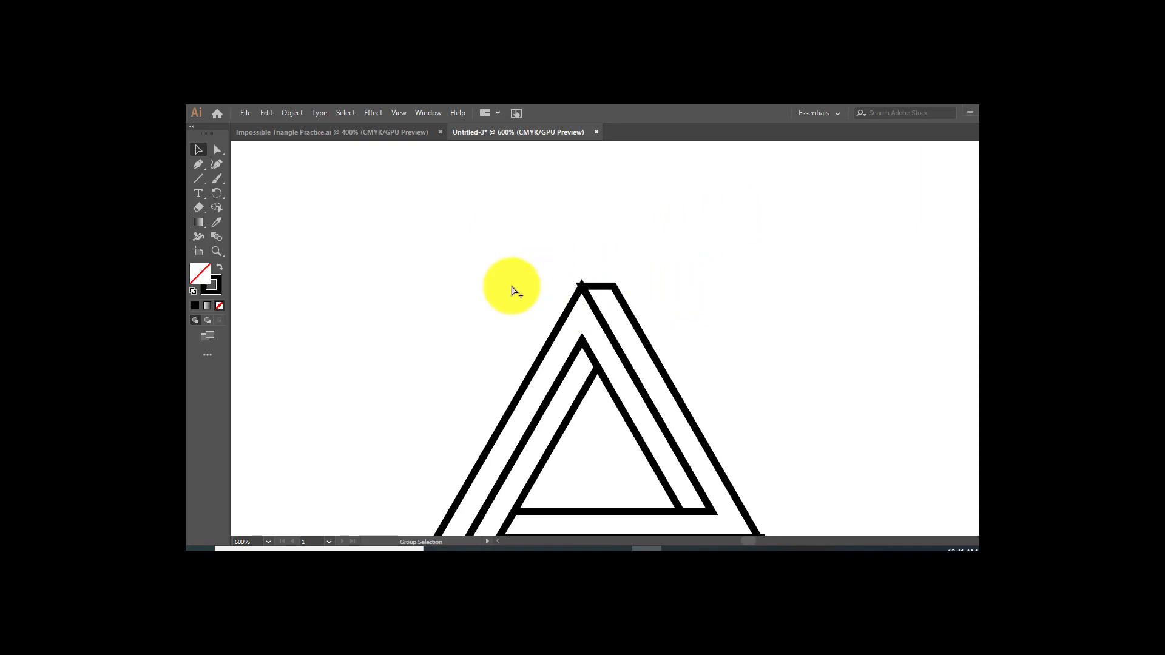
Inspect the cleaned-up triangle and check that each interlocking band can be selected as a separate shape.
{"action": "scroll", "coordinate": [515, 291], "scroll_direction": "down", "scroll_amount": 1}
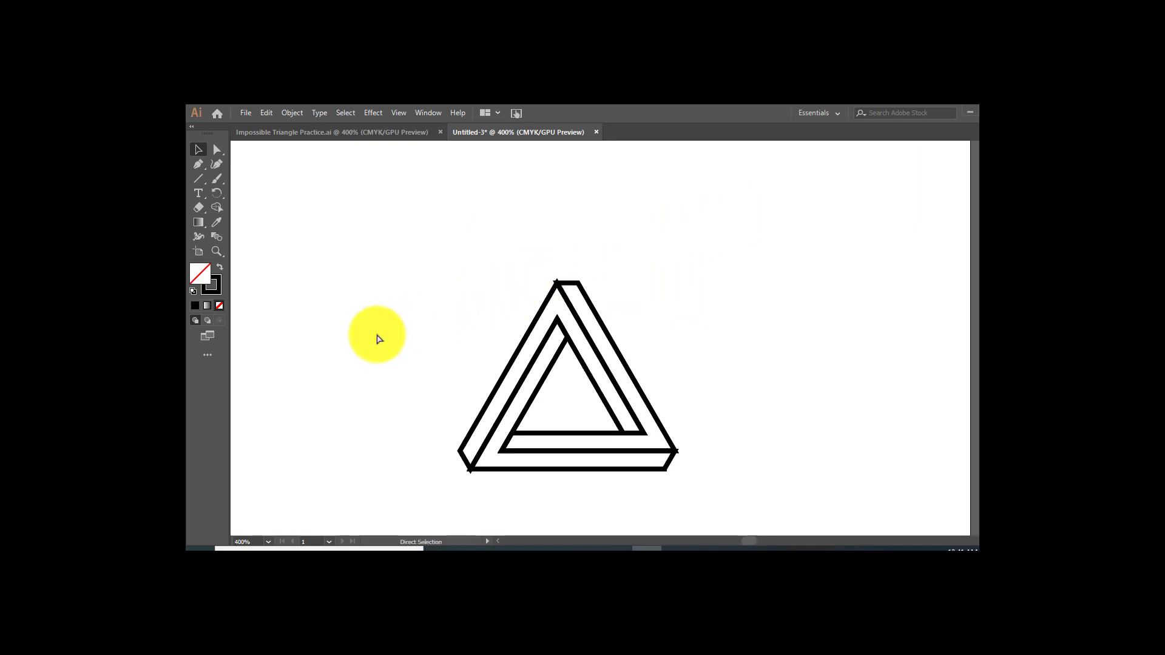
{"action": "scroll", "coordinate": [377, 335], "scroll_direction": "right", "scroll_amount": 2}
{"action": "scroll", "coordinate": [376, 335], "scroll_direction": "left", "scroll_amount": 5}
{"action": "scroll", "coordinate": [474, 339], "scroll_direction": "down", "scroll_amount": 1}
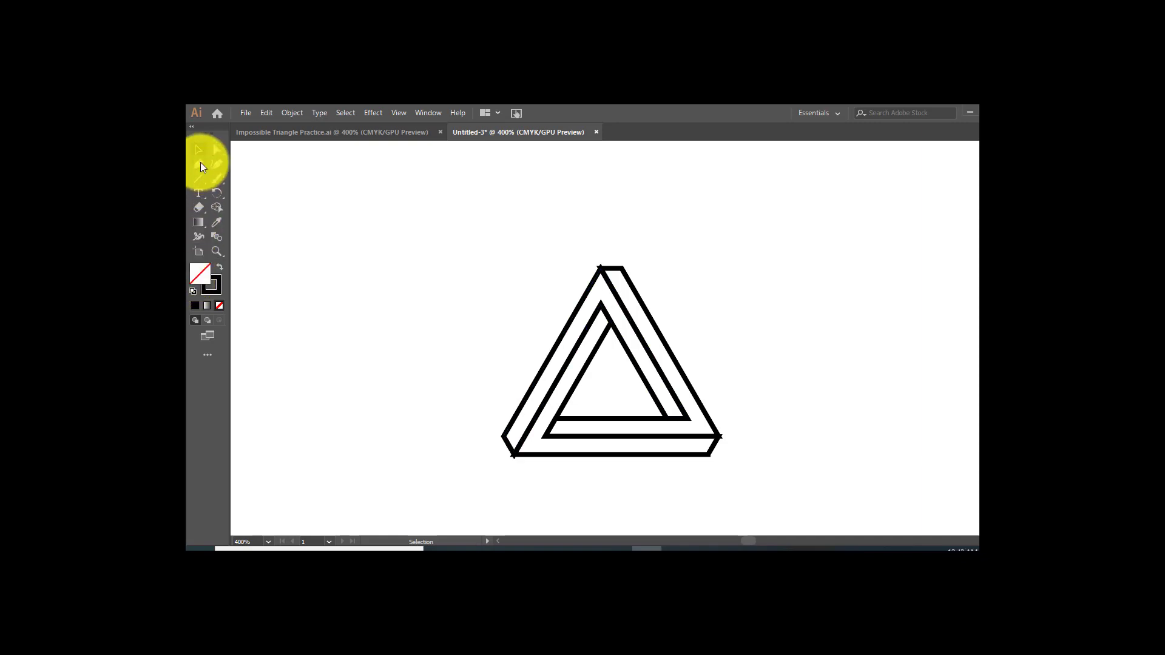
{"action": "left_click", "coordinate": [627, 313]}
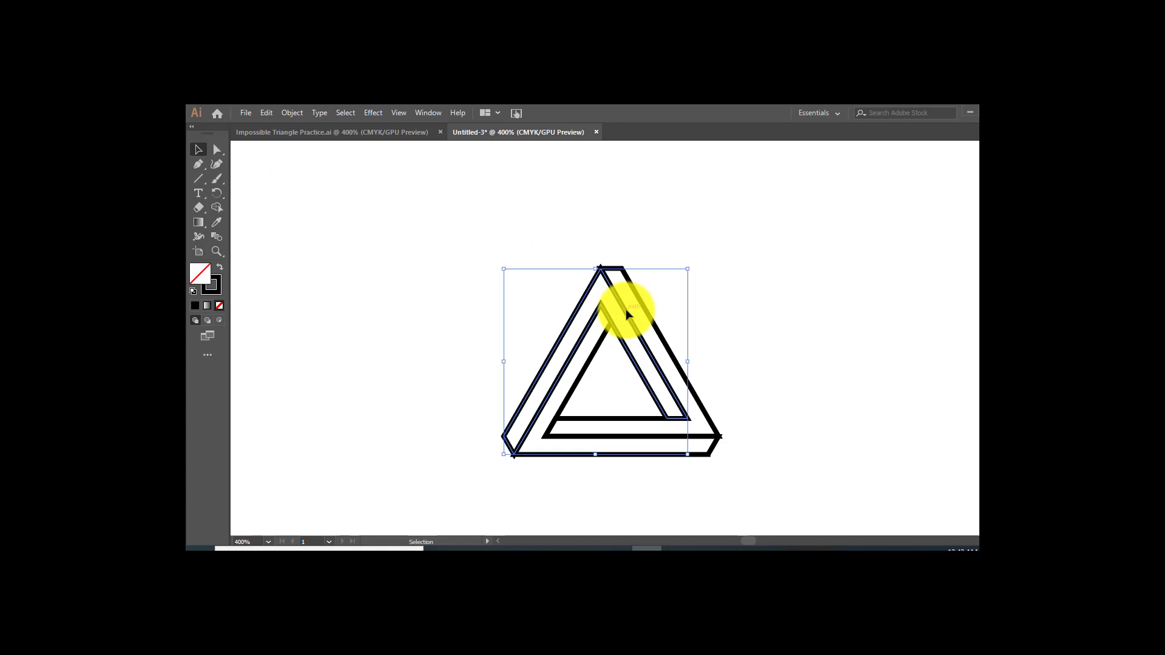
{"action": "left_click", "coordinate": [780, 359]}
{"action": "left_click", "coordinate": [692, 390]}
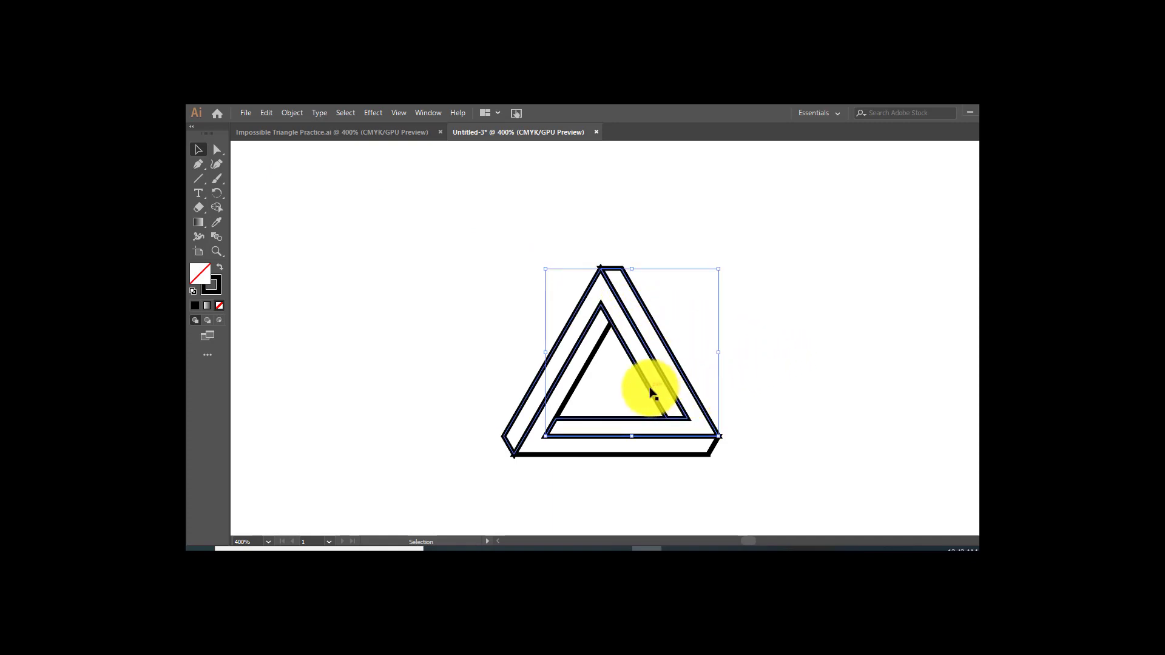
{"action": "left_click", "coordinate": [649, 388]}
{"action": "left_click", "coordinate": [754, 353]}
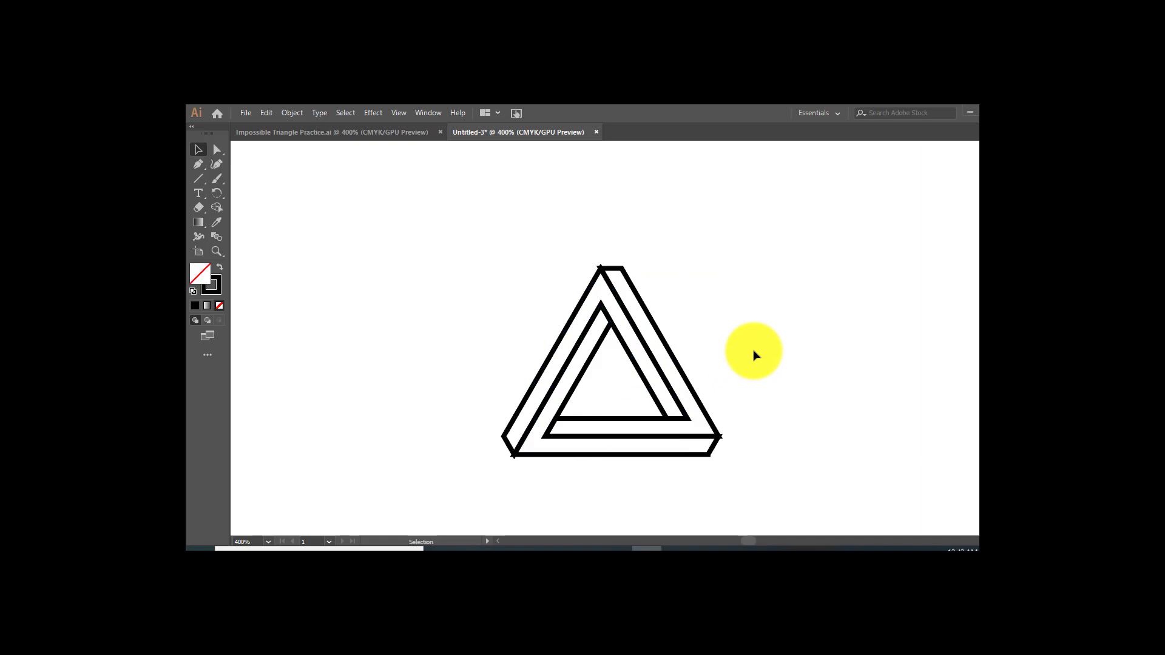
Fill the band running down the triangle's outer right side and along the inner base with a light mauve tint from the color guide.
{"action": "scroll", "coordinate": [753, 351], "scroll_direction": "up", "scroll_amount": 1}
{"action": "scroll", "coordinate": [401, 379], "scroll_direction": "left", "scroll_amount": 3}
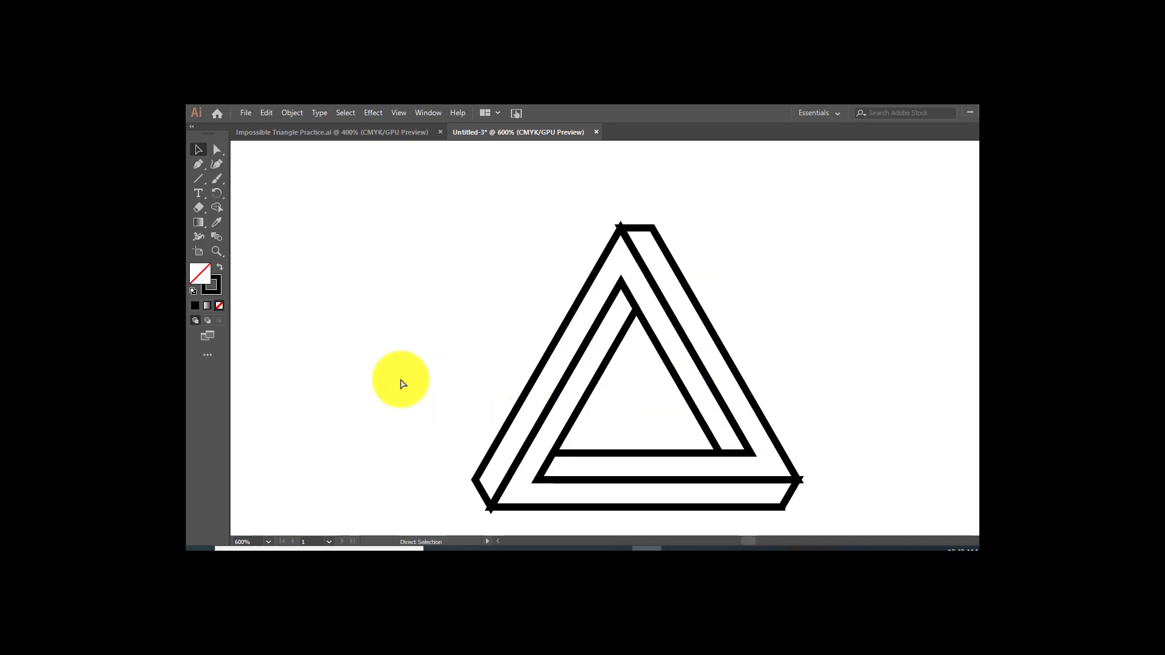
{"action": "scroll", "coordinate": [400, 379], "scroll_direction": "down", "scroll_amount": 1}
{"action": "left_click", "coordinate": [753, 377]}
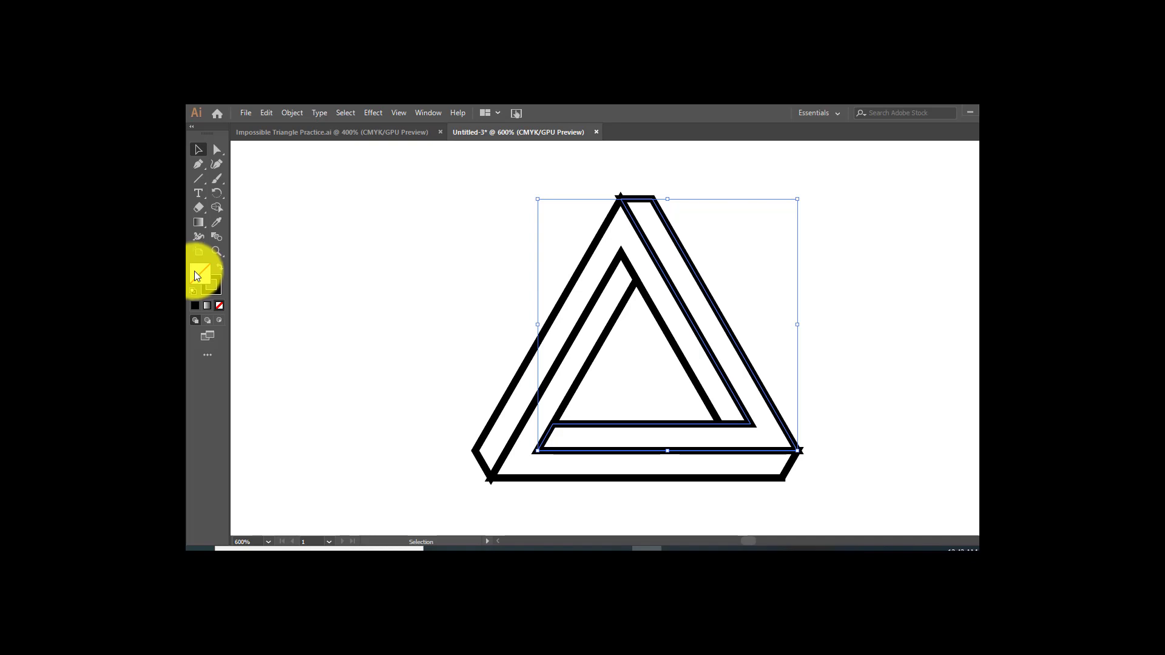
{"action": "left_click", "coordinate": [194, 305]}
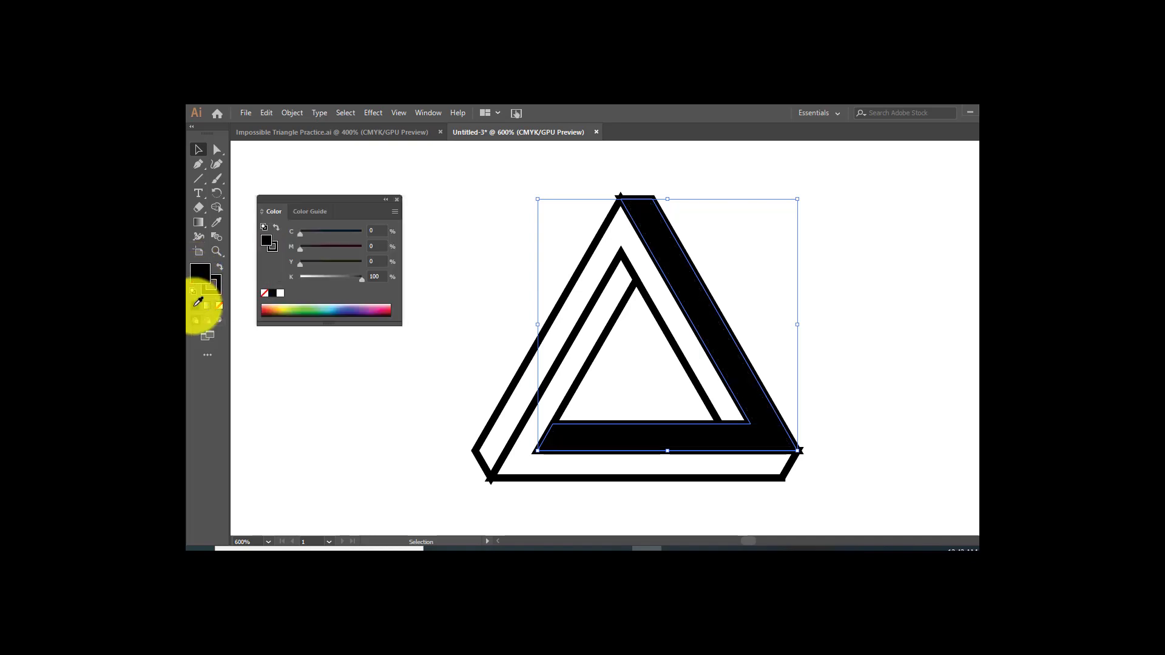
{"action": "left_click", "coordinate": [302, 214]}
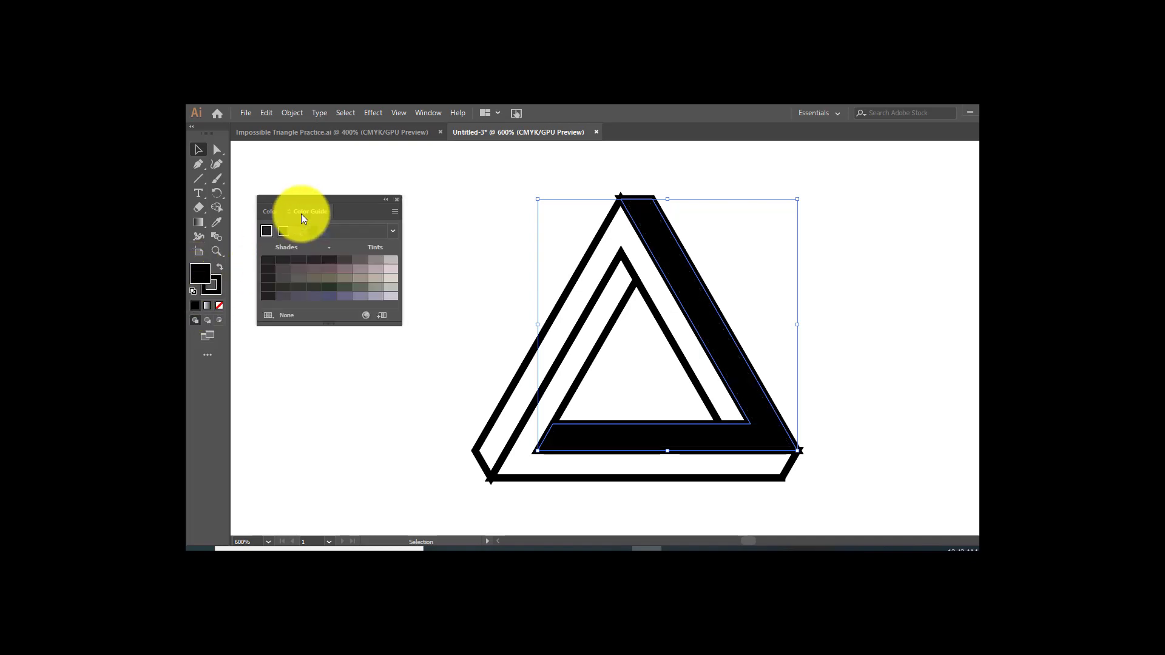
{"action": "left_click", "coordinate": [293, 231]}
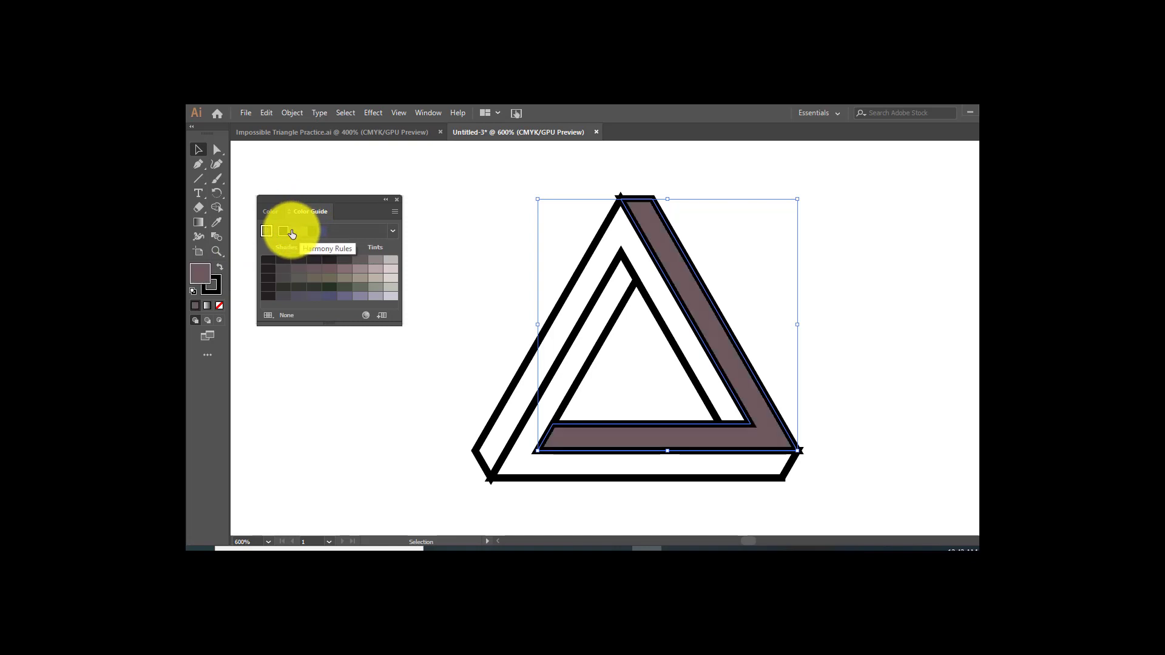
{"action": "left_click", "coordinate": [359, 268]}
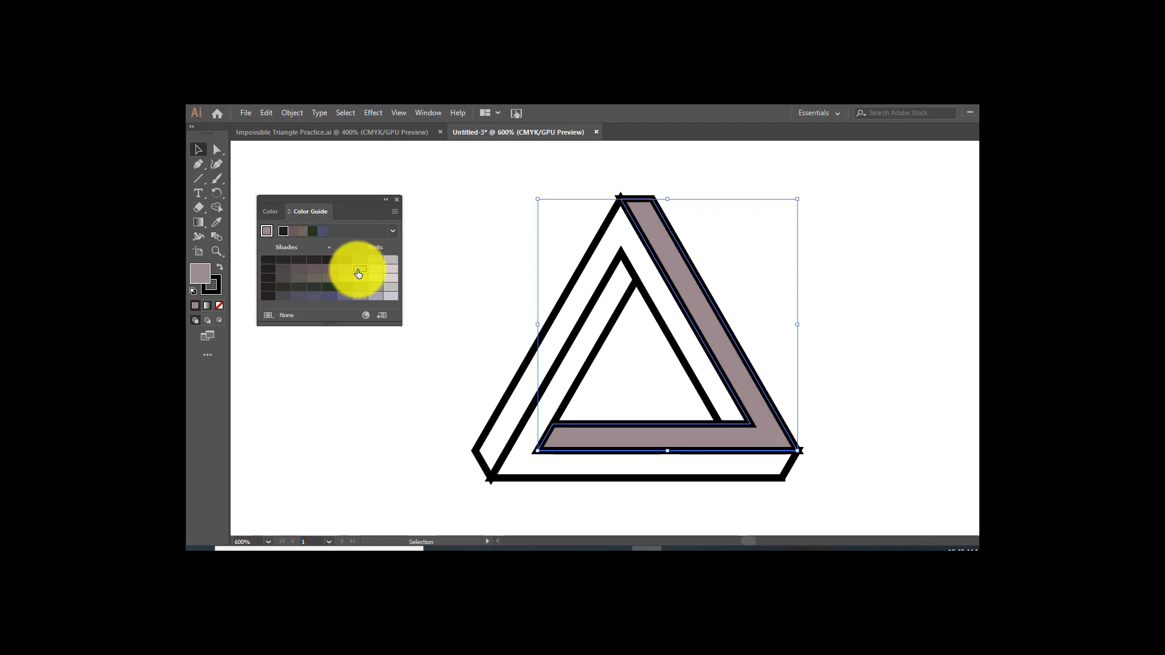
Fill the band along the outer left side with medium mauve and the band along the outer base with dark mauve.
{"action": "left_click", "coordinate": [592, 256]}
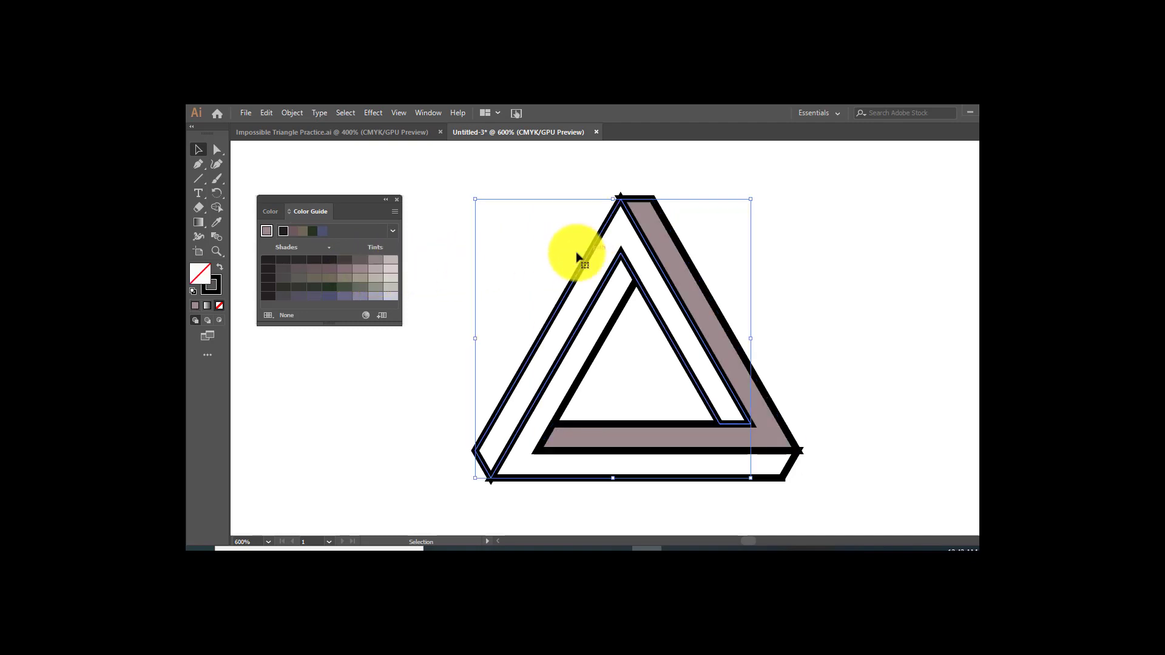
{"action": "left_click", "coordinate": [341, 270]}
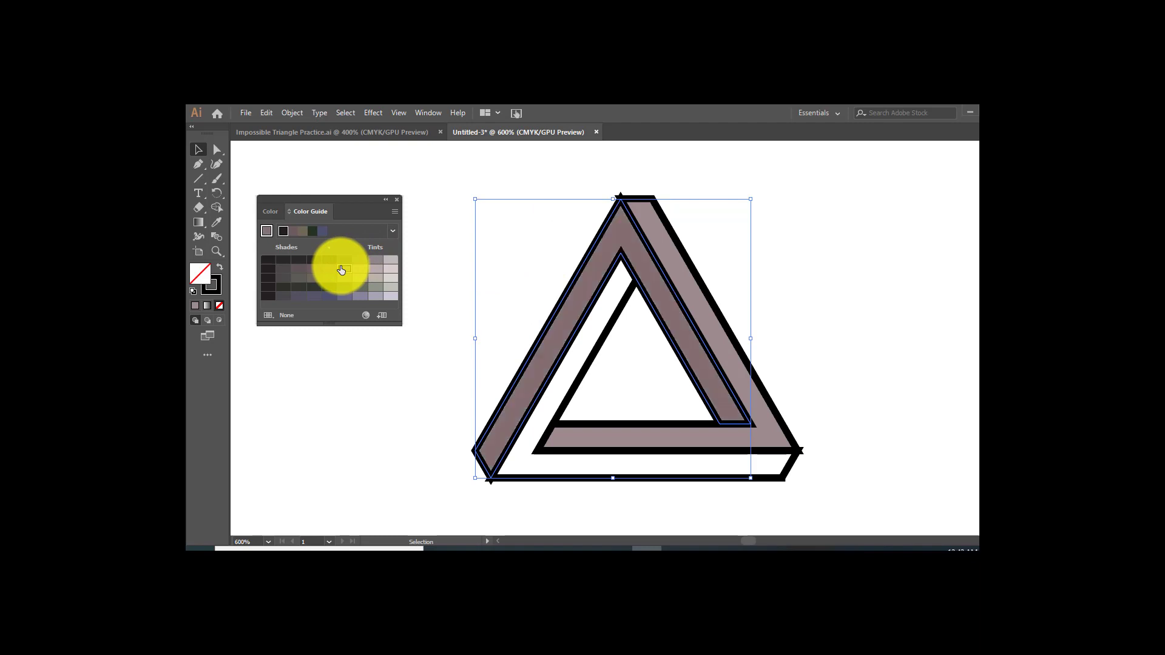
{"action": "left_click", "coordinate": [587, 365]}
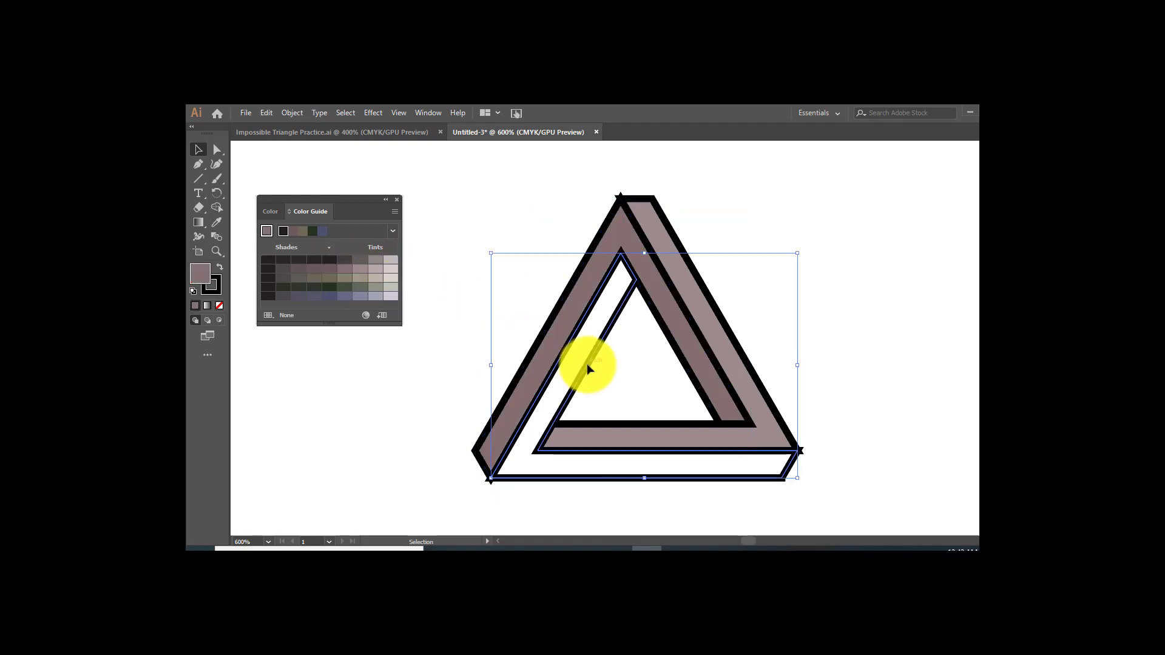
{"action": "left_click", "coordinate": [326, 272]}
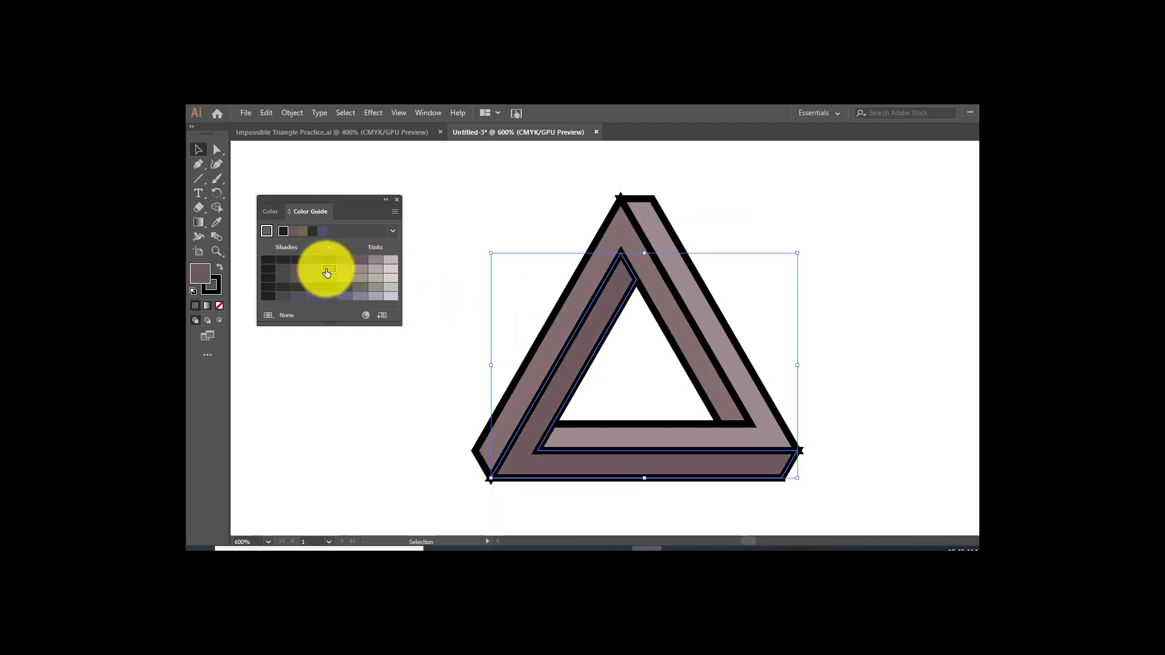
Remove the black stroke from all three bands at once and deselect the artwork.
{"action": "left_click", "coordinate": [505, 216]}
{"action": "key", "text": "ctrl+a"}
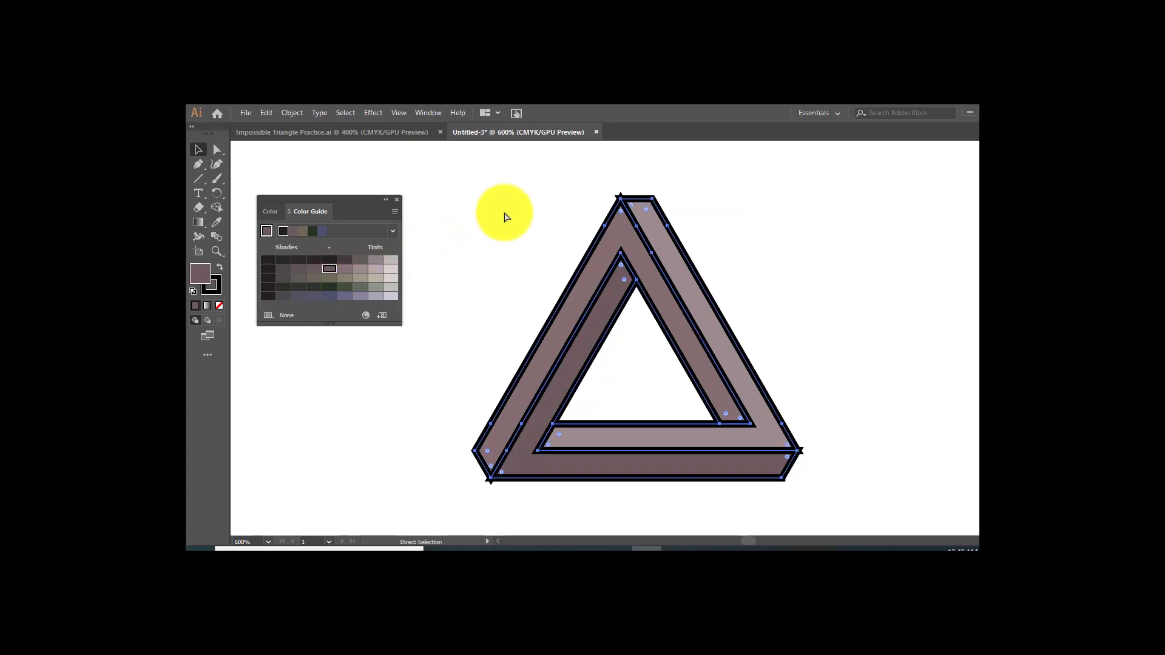
{"action": "left_click", "coordinate": [213, 285]}
{"action": "left_click", "coordinate": [220, 307]}
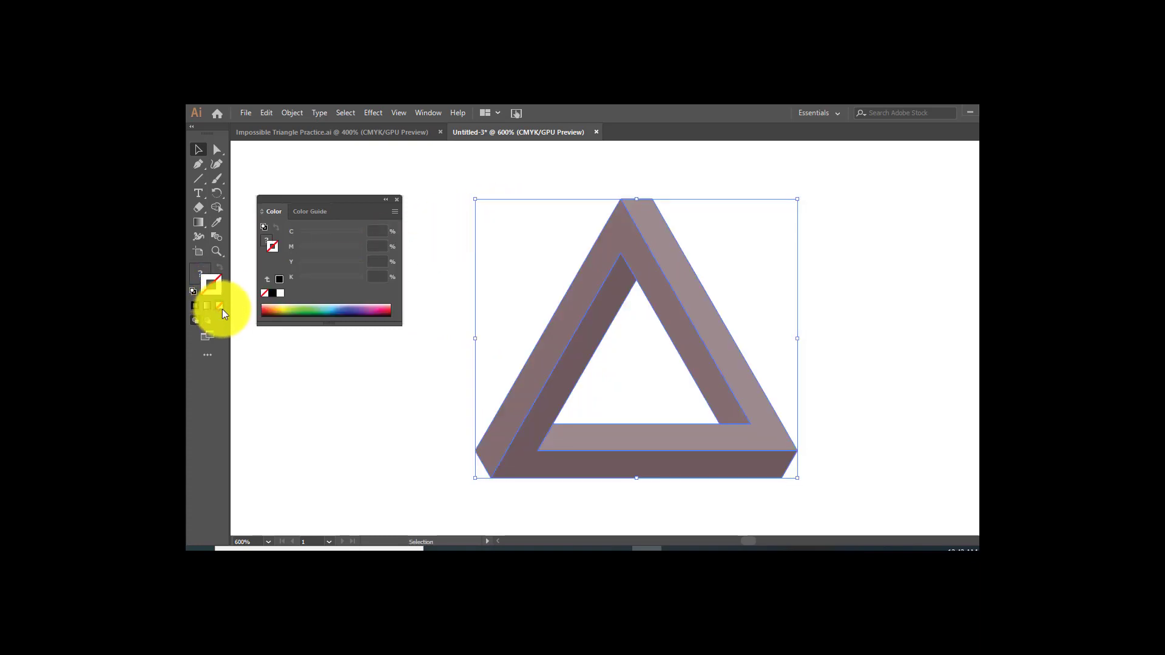
{"action": "left_click", "coordinate": [336, 401]}
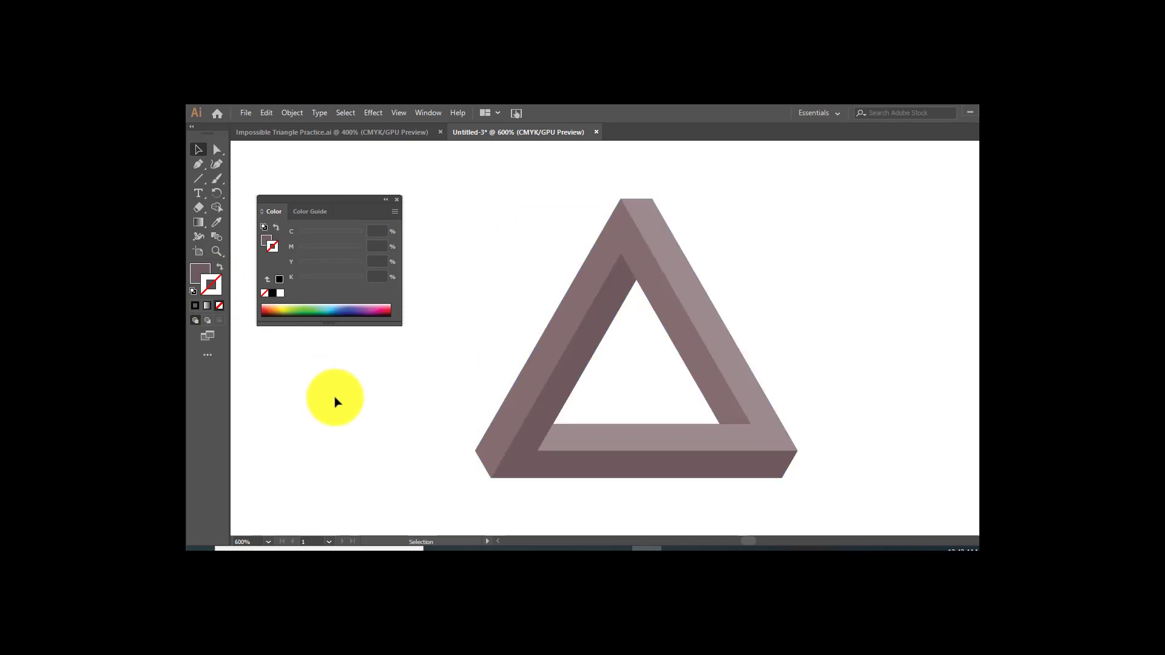
Close the color settings and compare the colored triangle with the one in Impossible Triangle Practice.ai.
{"action": "left_click", "coordinate": [396, 201]}
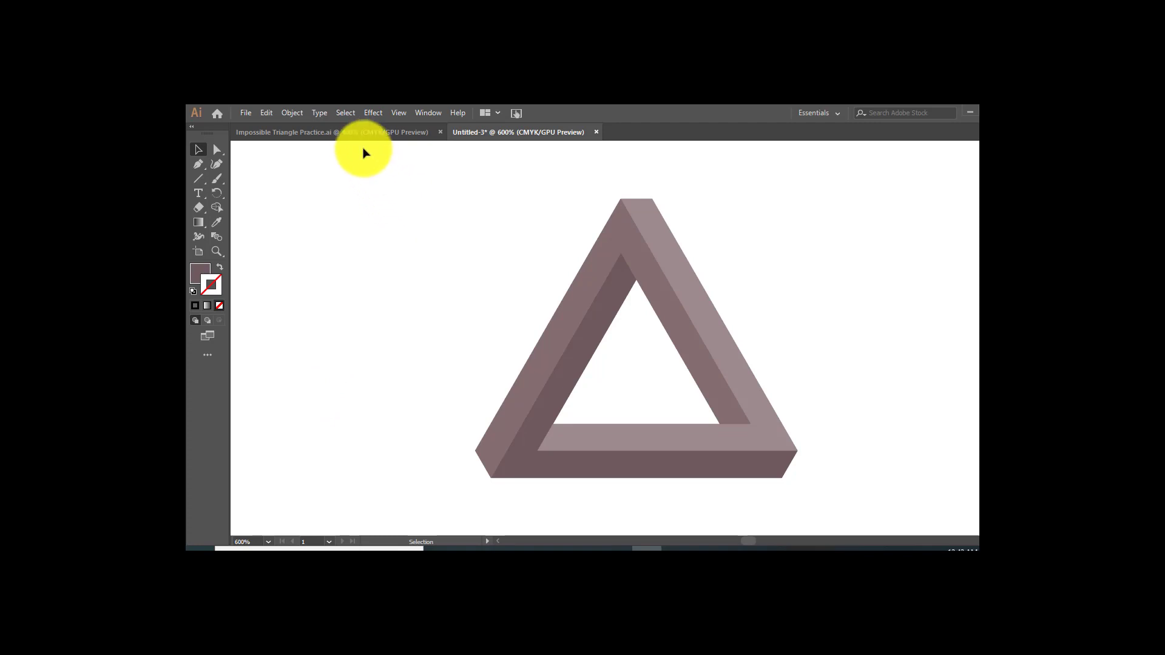
{"action": "left_click", "coordinate": [354, 133]}
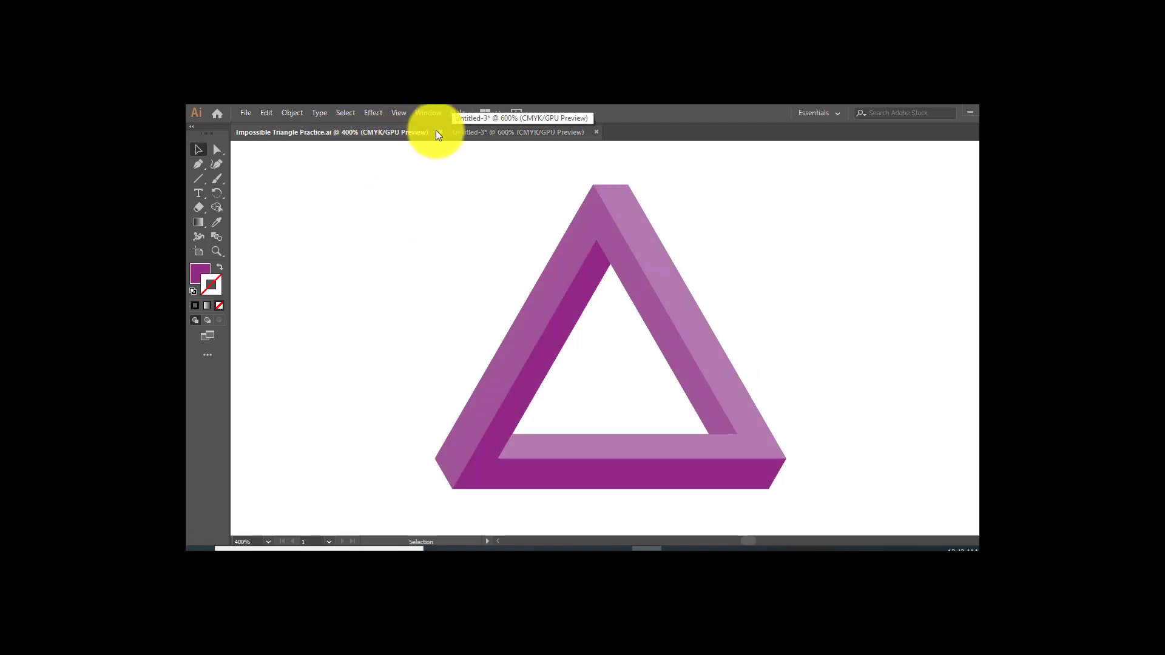
{"action": "left_click", "coordinate": [475, 131]}
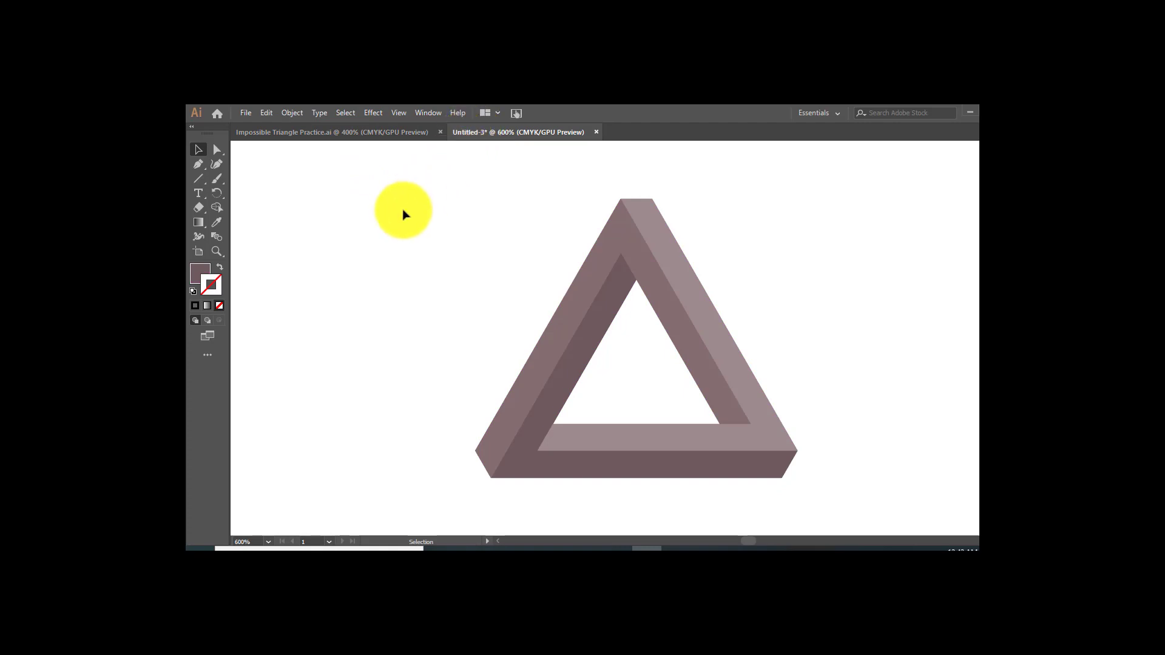